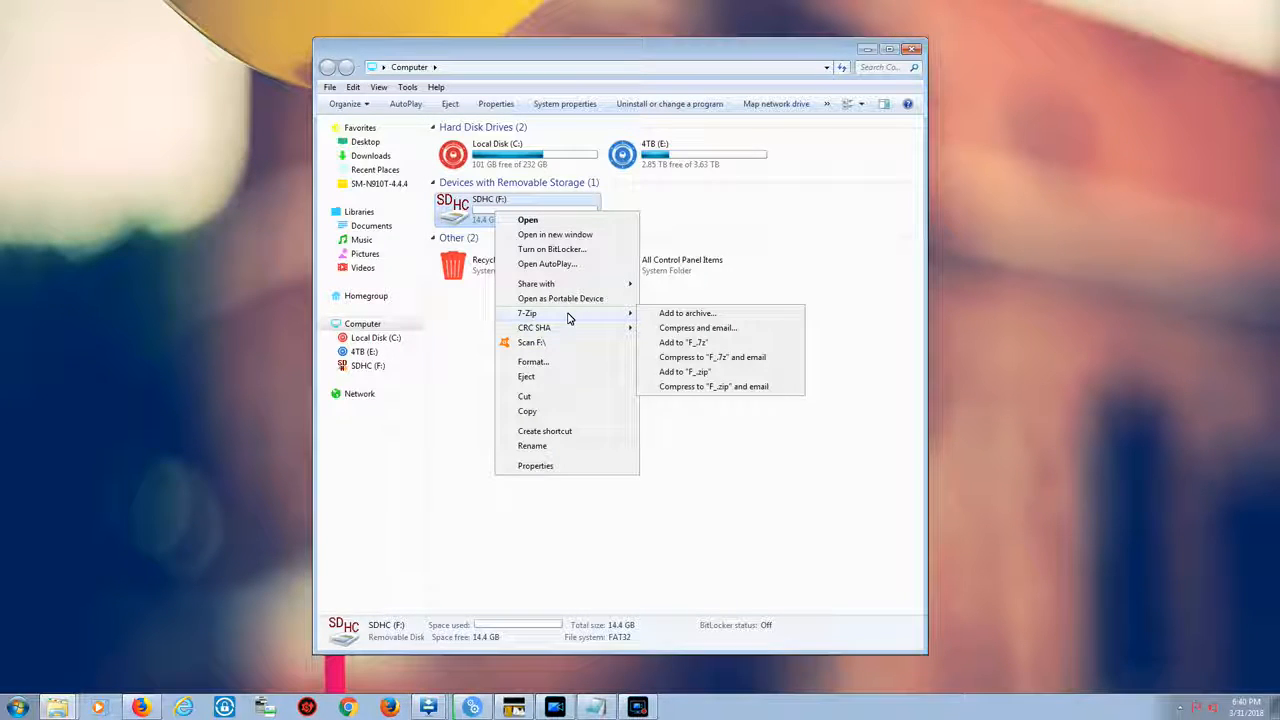
Open the Format dialog for the SDHC (F:) card, inspect its file system options, and close it
click(531, 362)
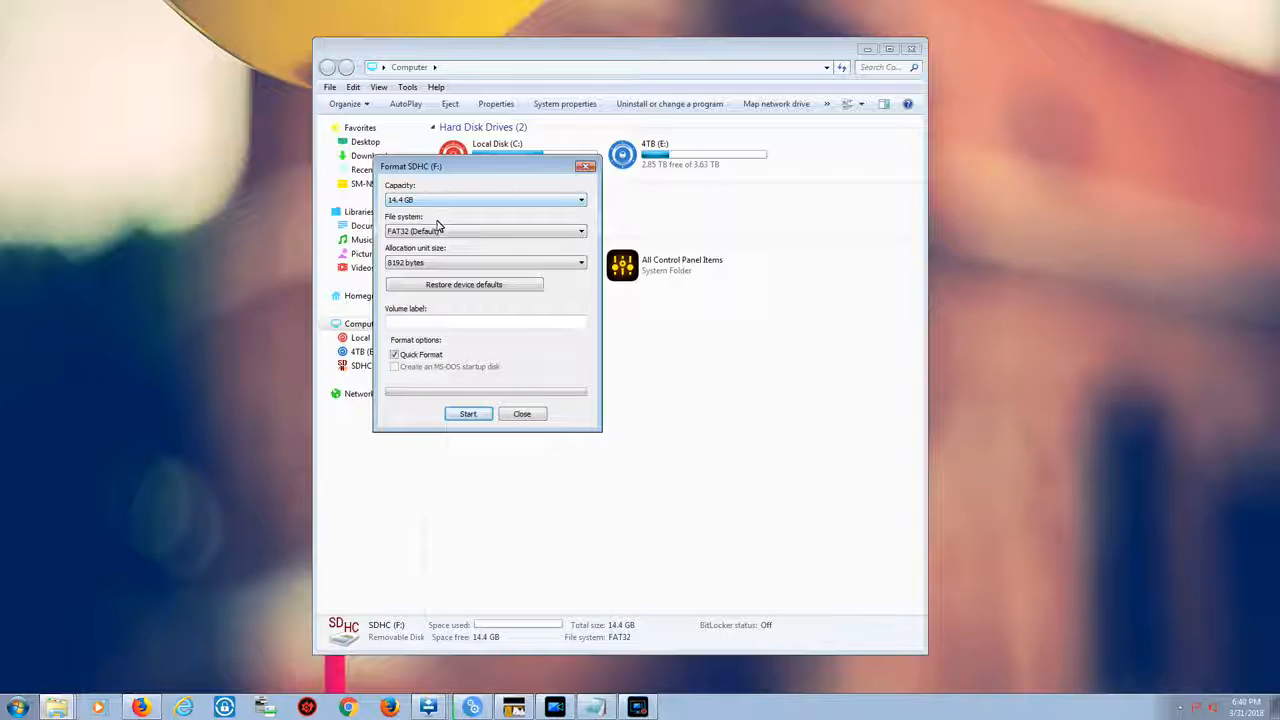
click(522, 414)
click(506, 204)
right_click(505, 202)
click(584, 473)
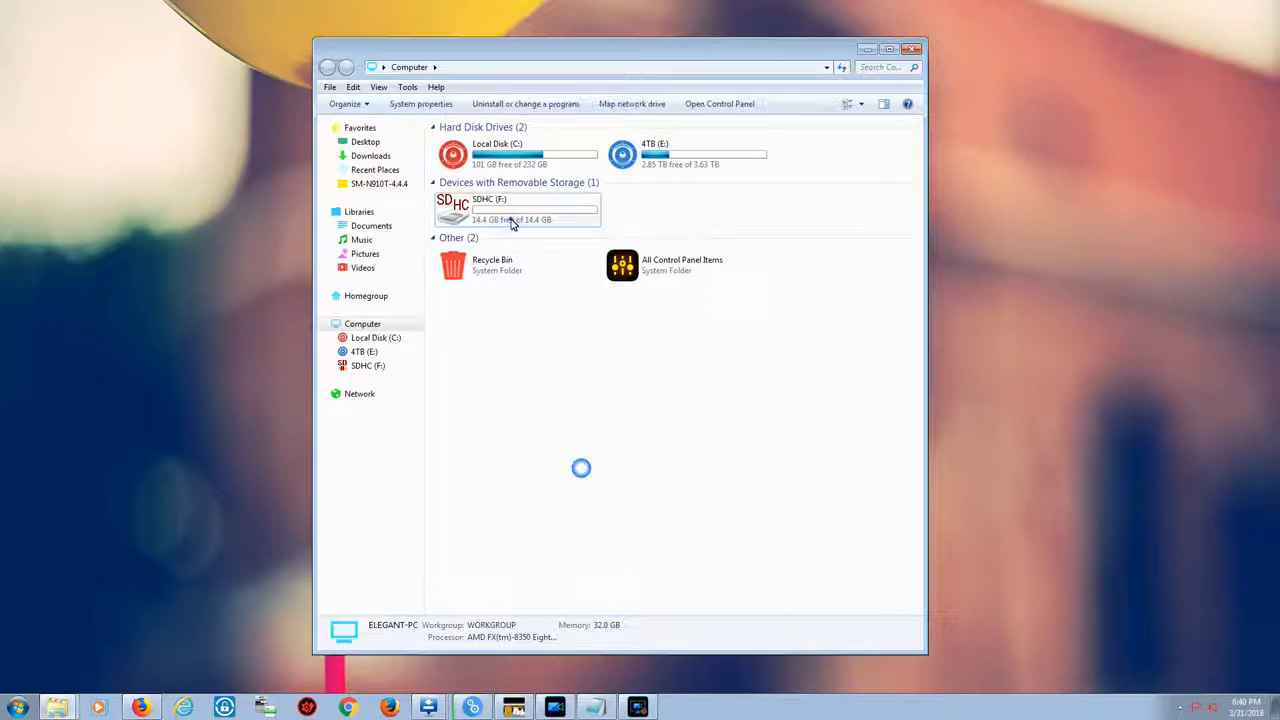
right_click(509, 216)
click(568, 372)
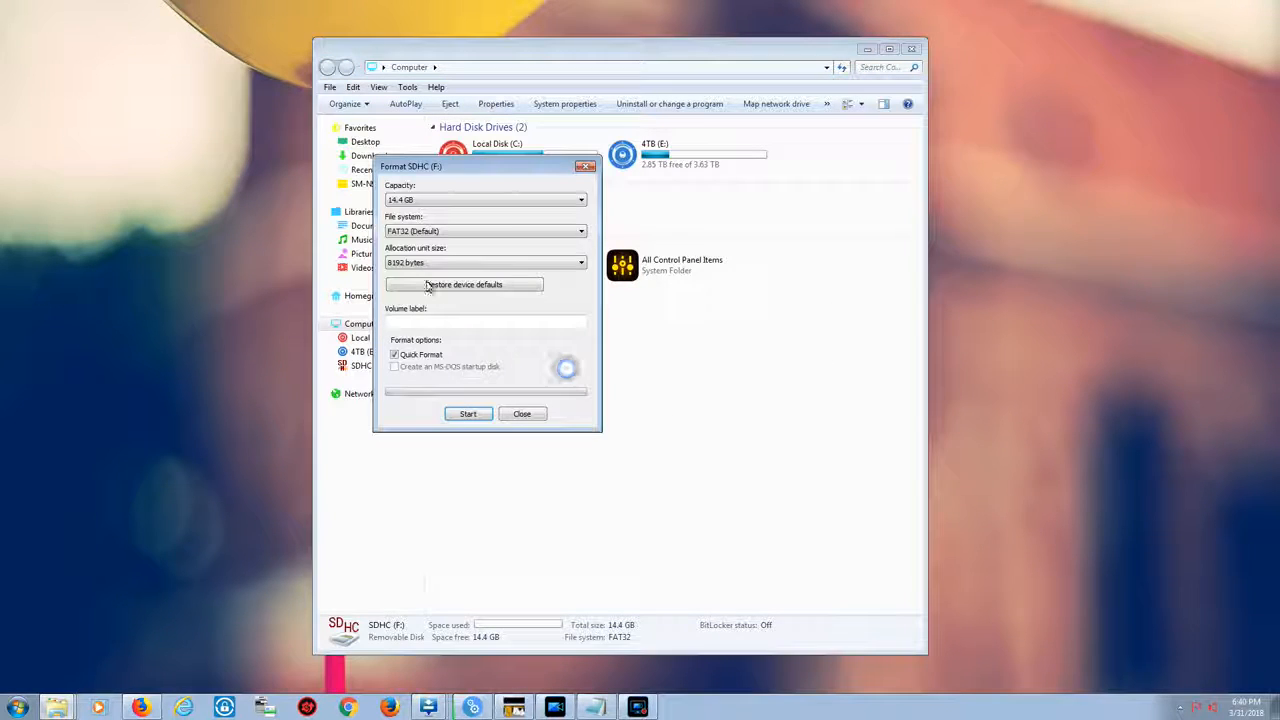
click(449, 230)
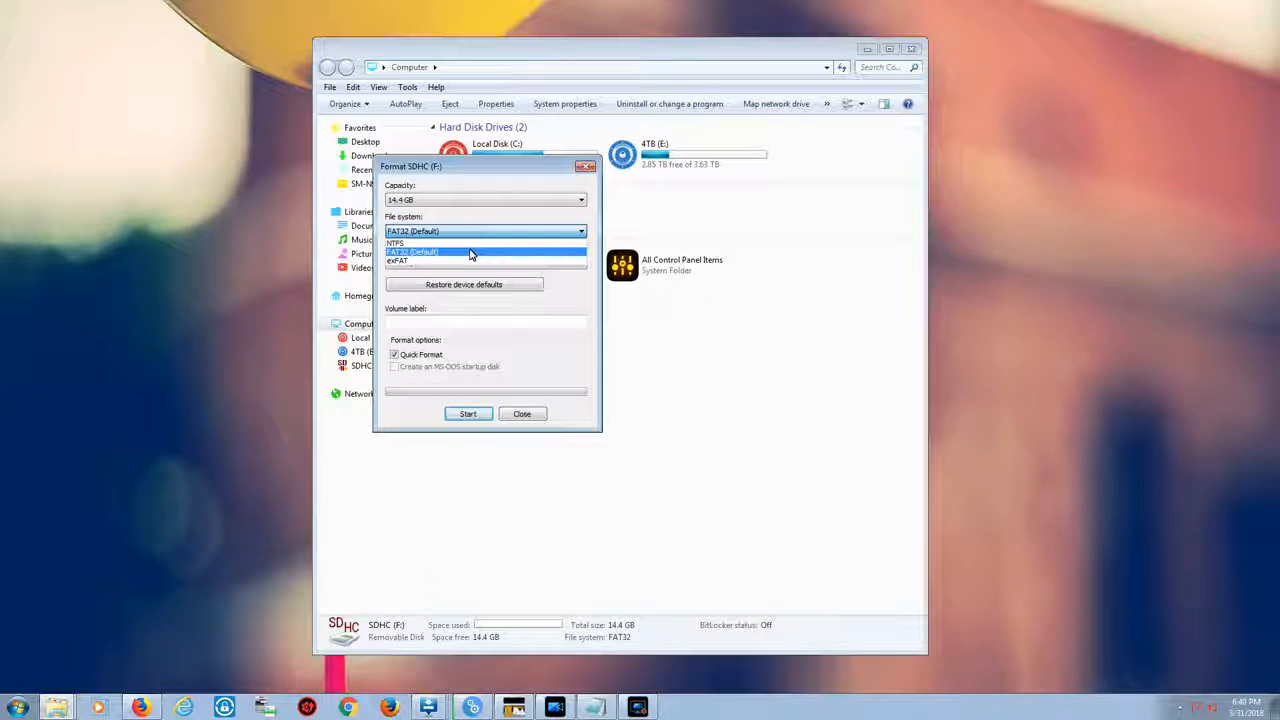
click(540, 422)
click(533, 415)
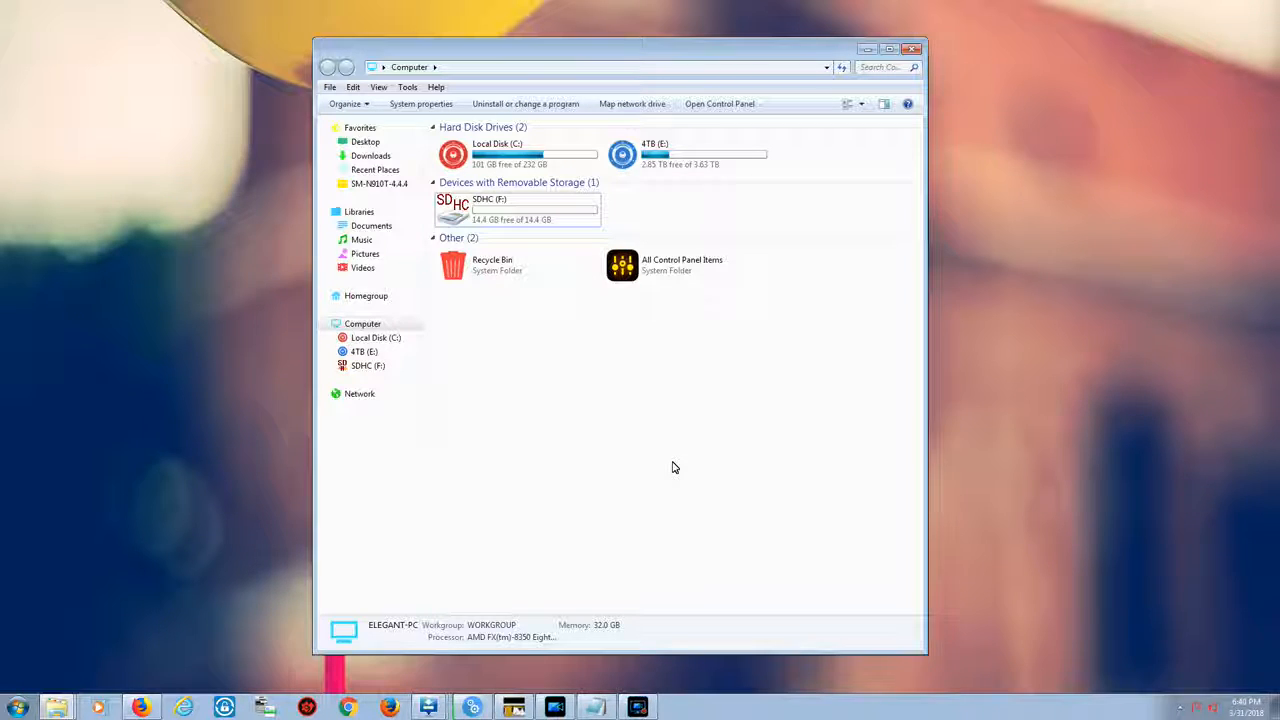
Bring the Notepad window with the diskpart notes forward and move it aside
click(596, 708)
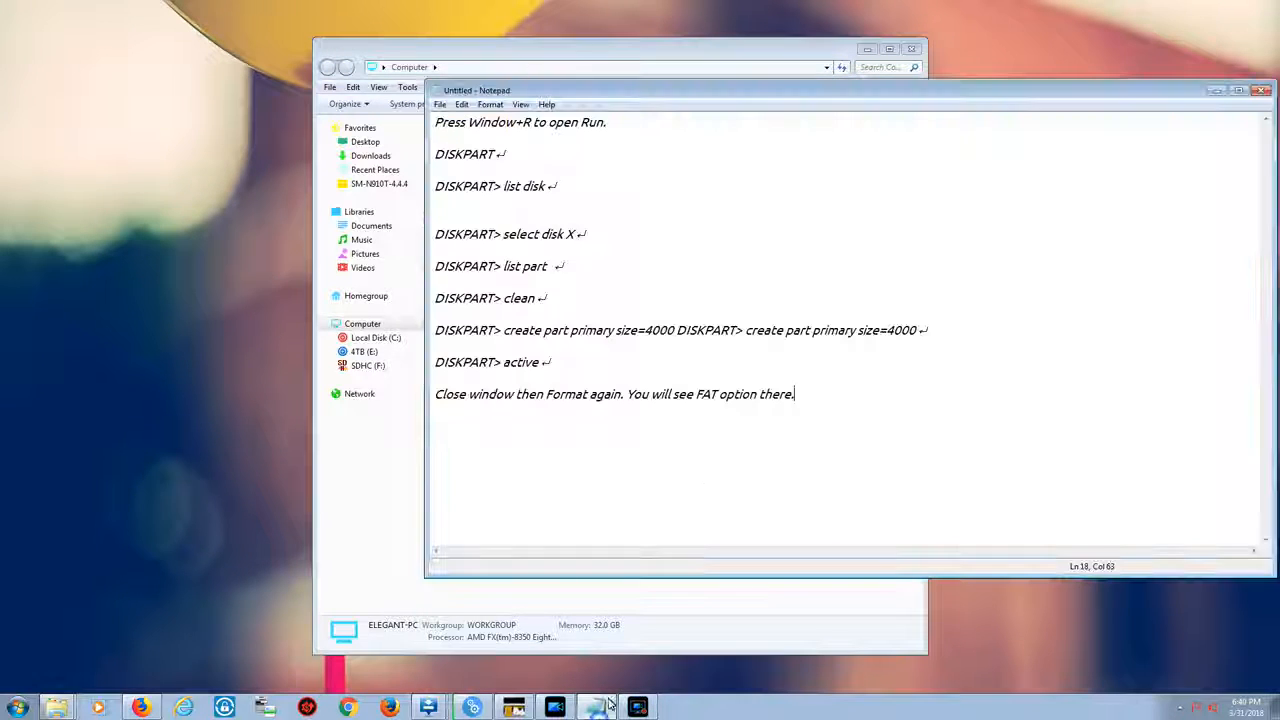
drag(648, 93, 972, 130)
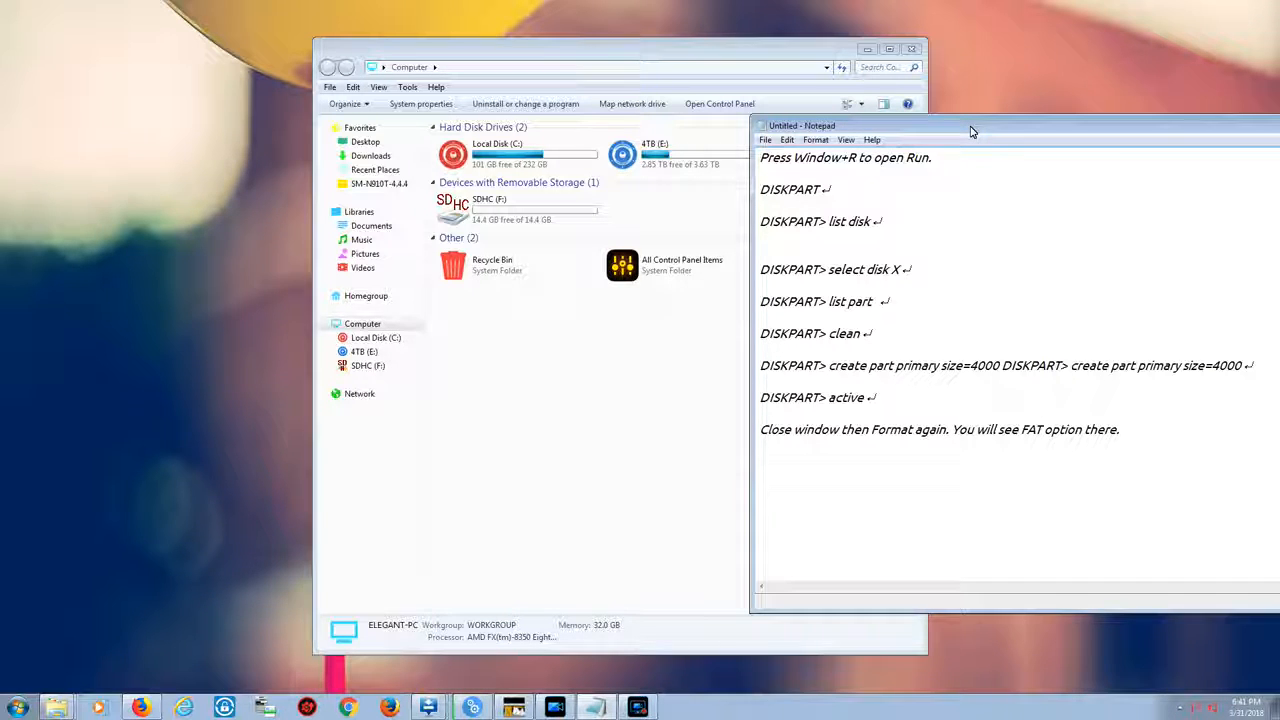
Launch diskpart from the Run dialog and reposition its console window
key(super+r)
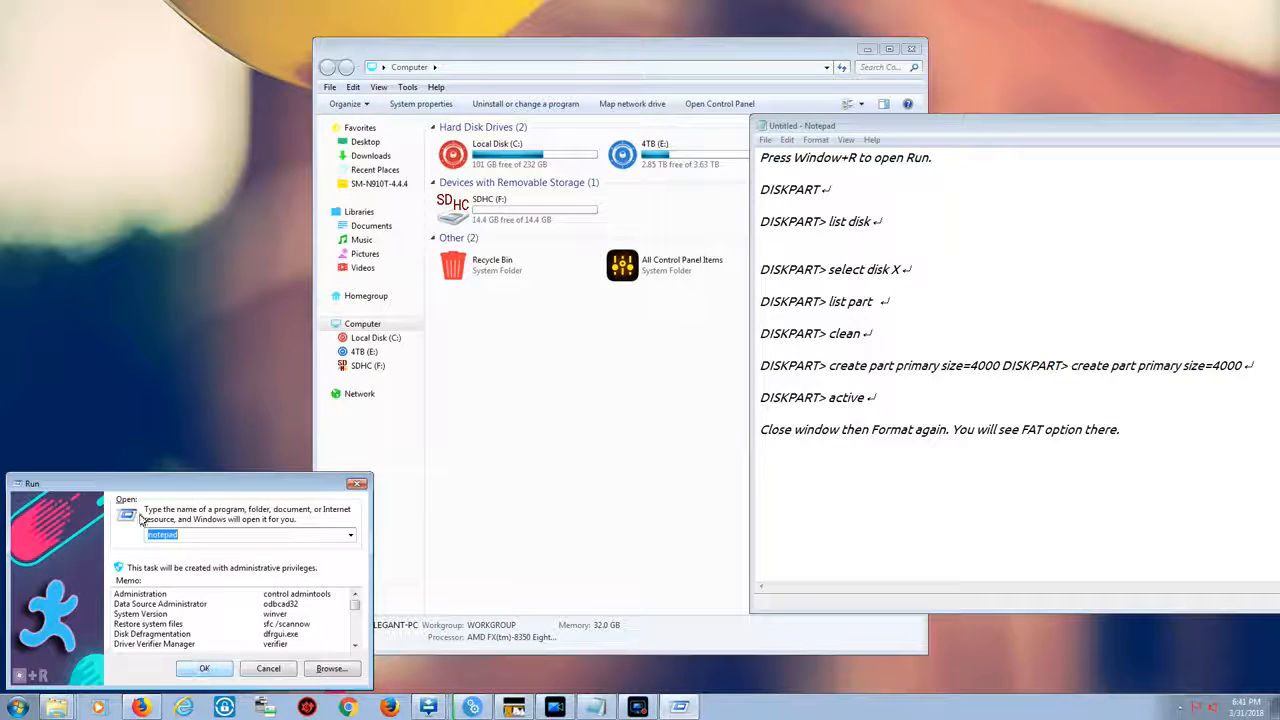
double_click(196, 535)
text(diskpart)
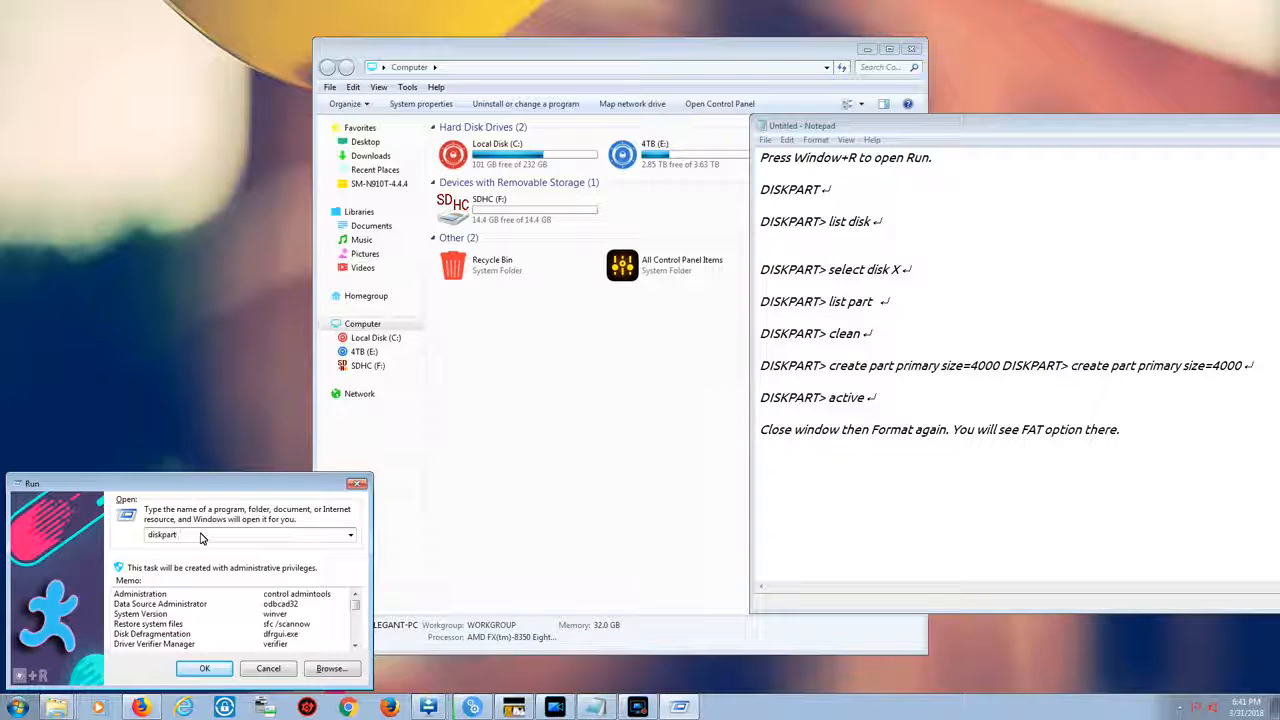
click(197, 672)
drag(356, 162, 326, 382)
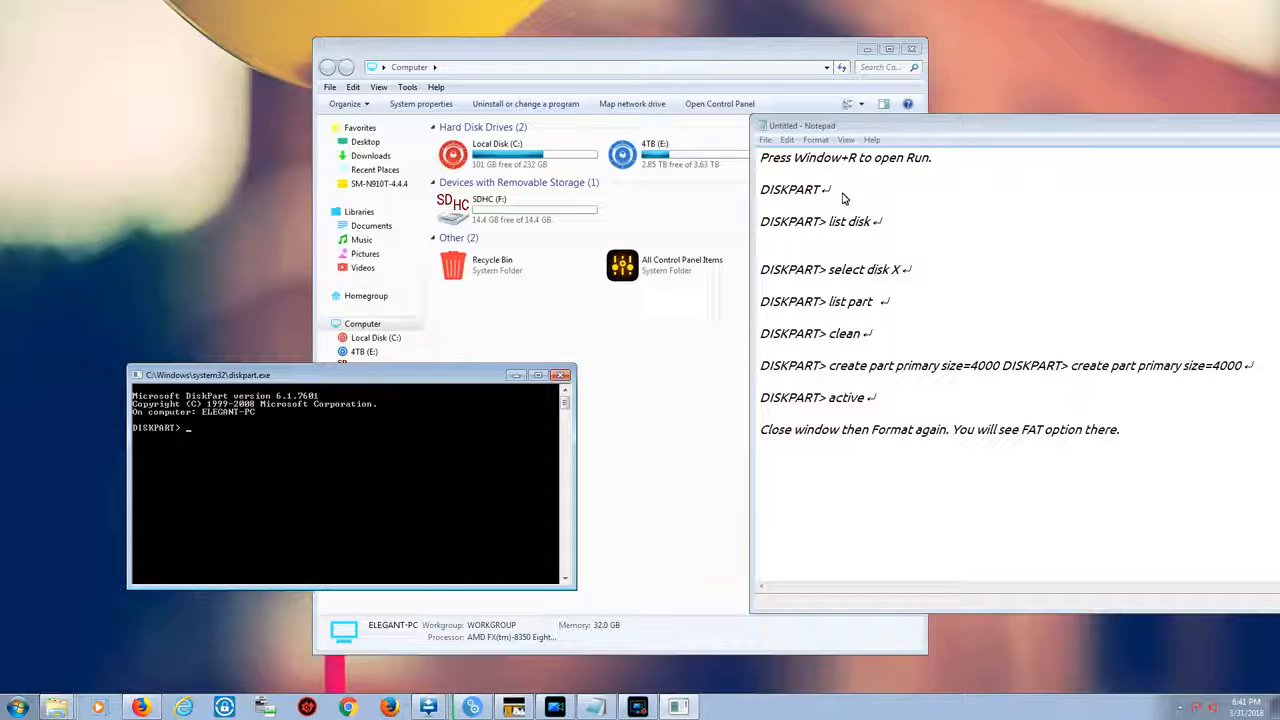
click(892, 234)
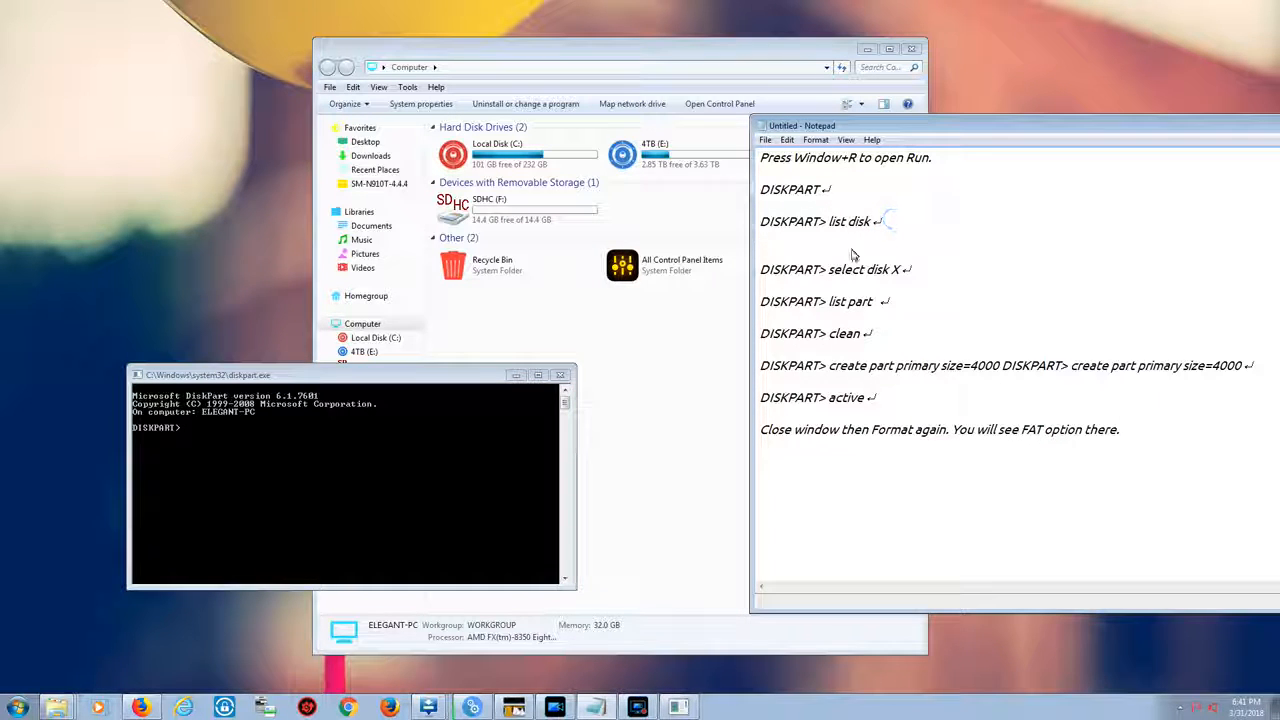
drag(876, 227, 749, 228)
click(863, 239)
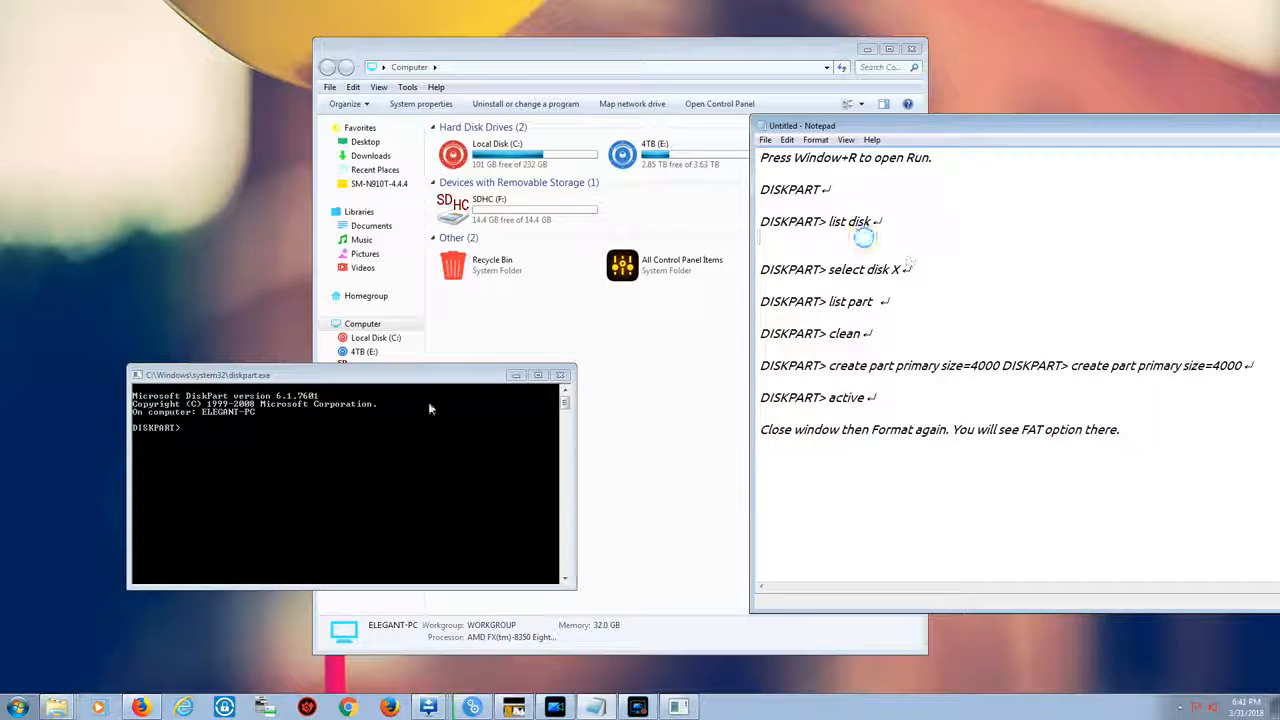
List the disks in the diskpart console
click(313, 453)
text(list disk)
key(Return)
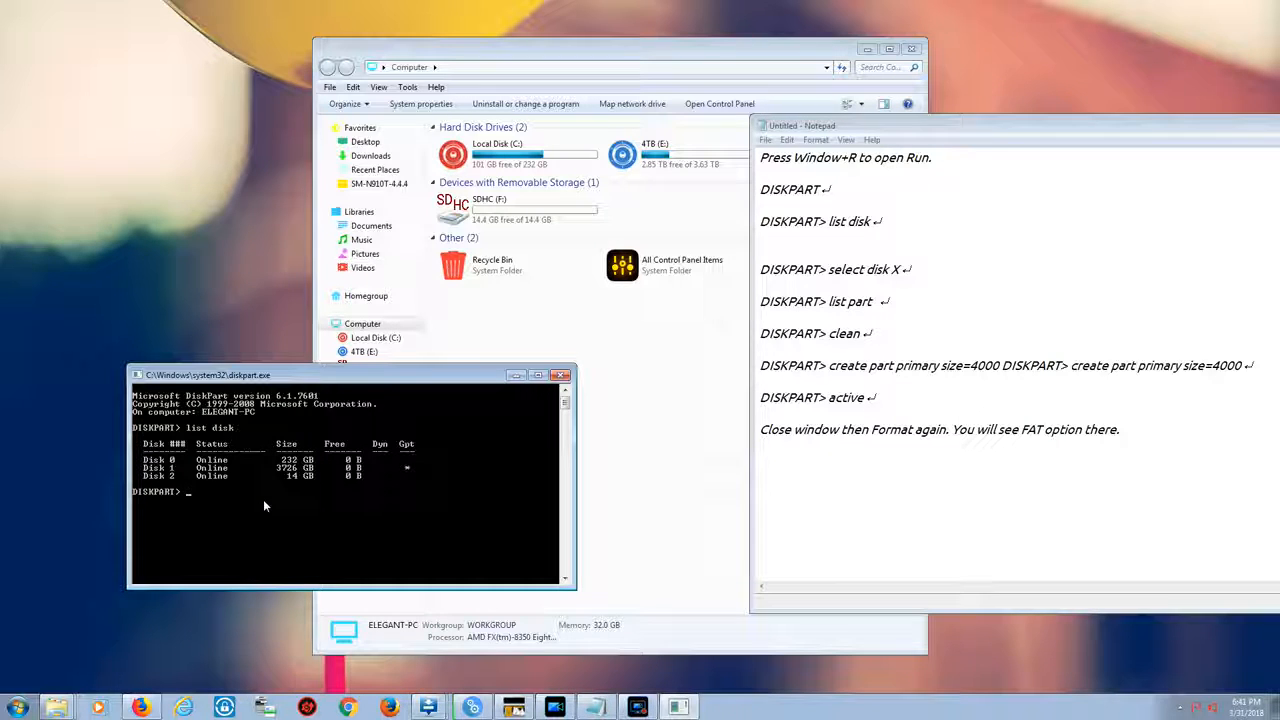
Select disk 2 in diskpart
text(select disk 2)
key(Return)
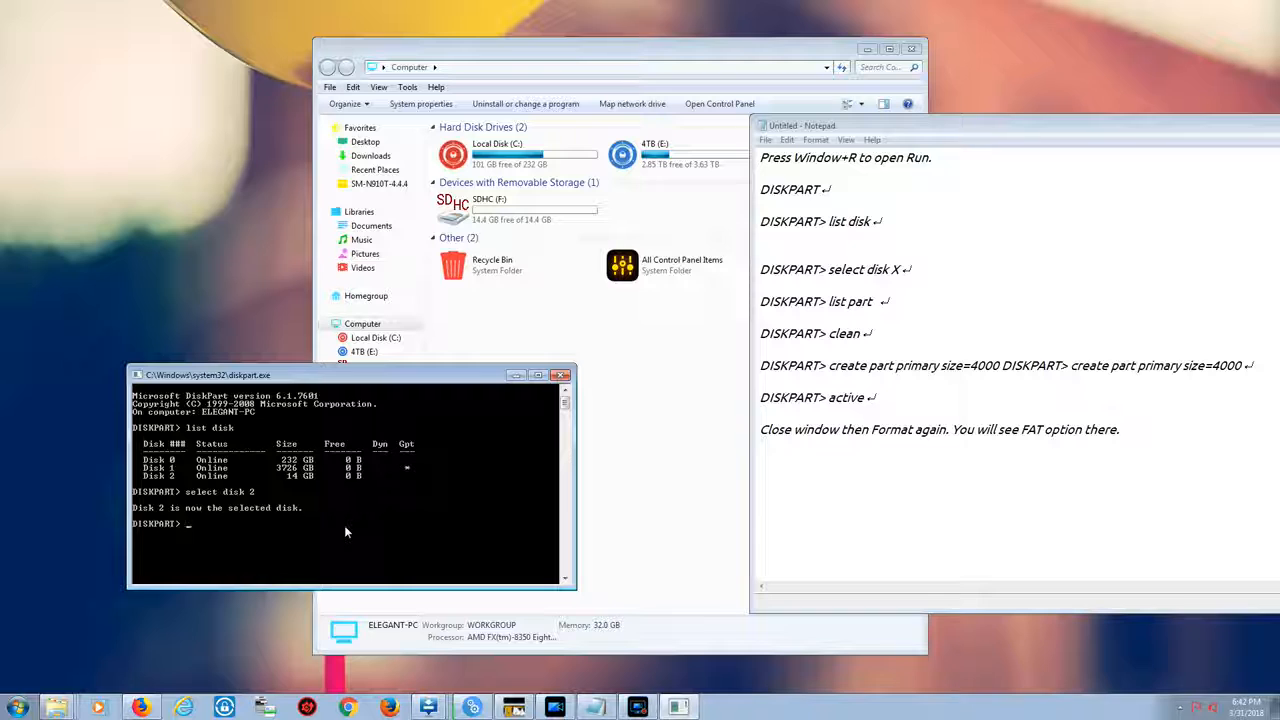
List disk 2's partitions and clean the disk
text(list part)
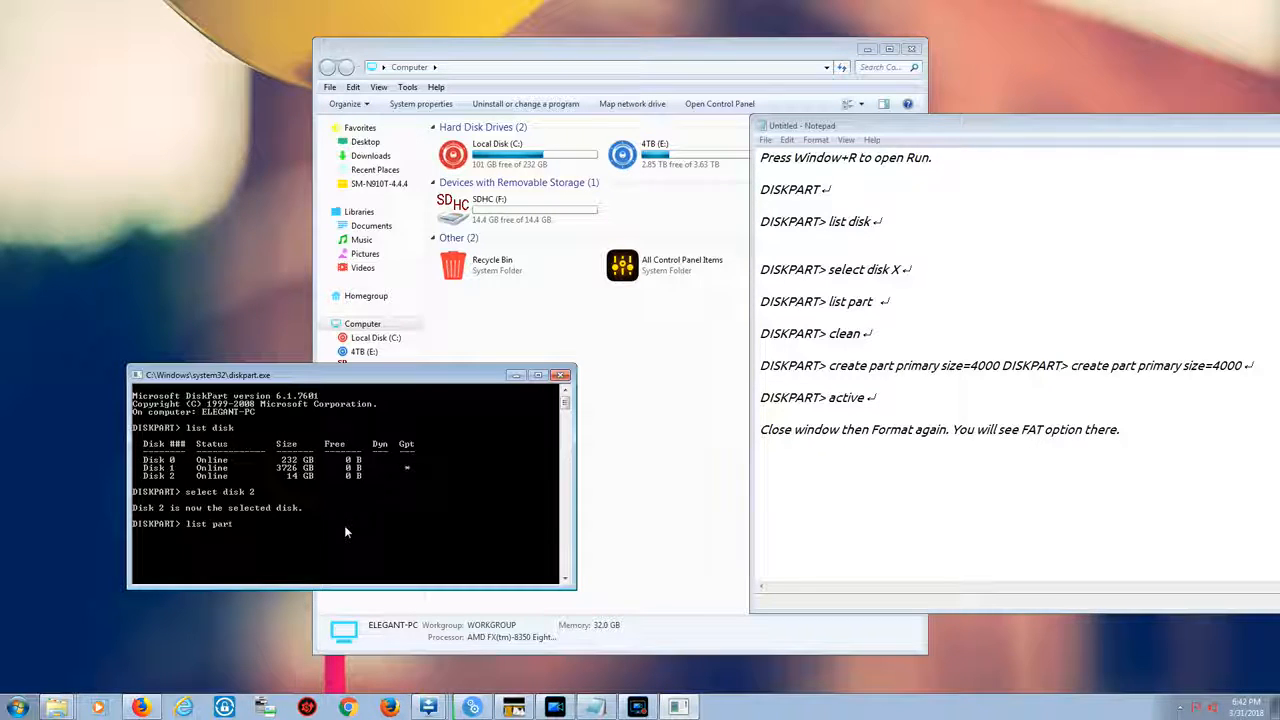
key(Return)
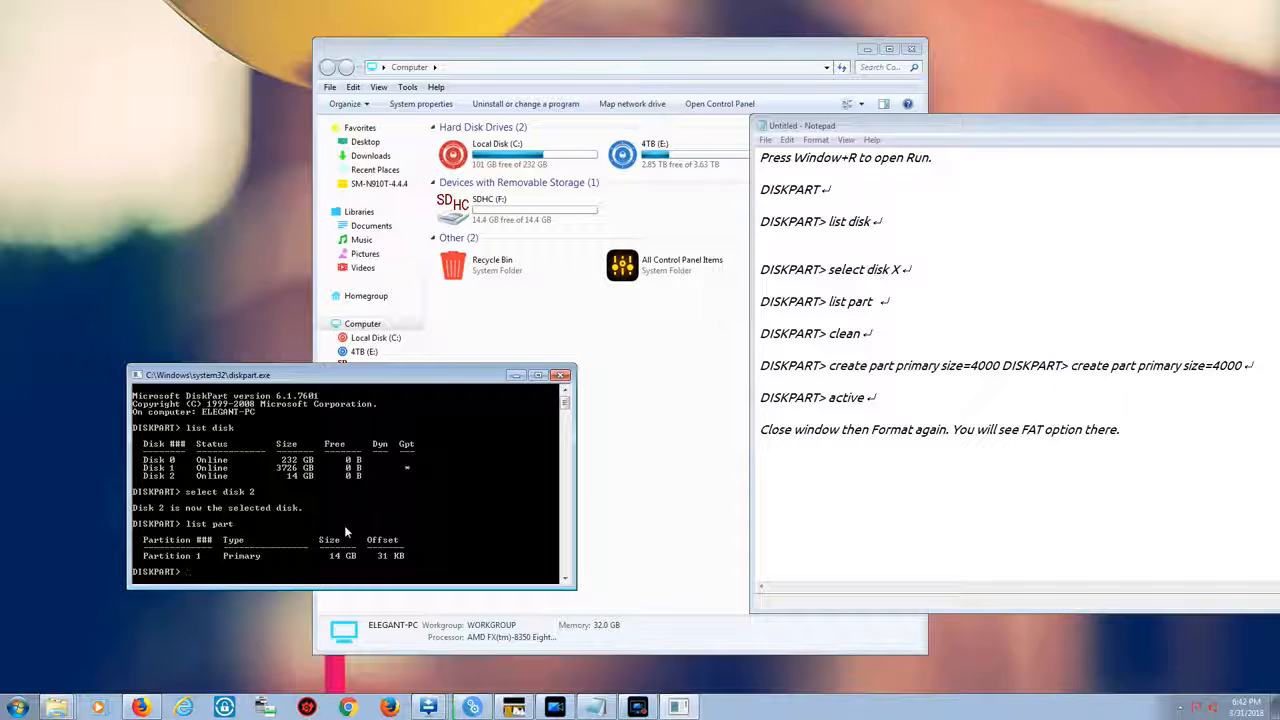
text(lean)
key(Return)
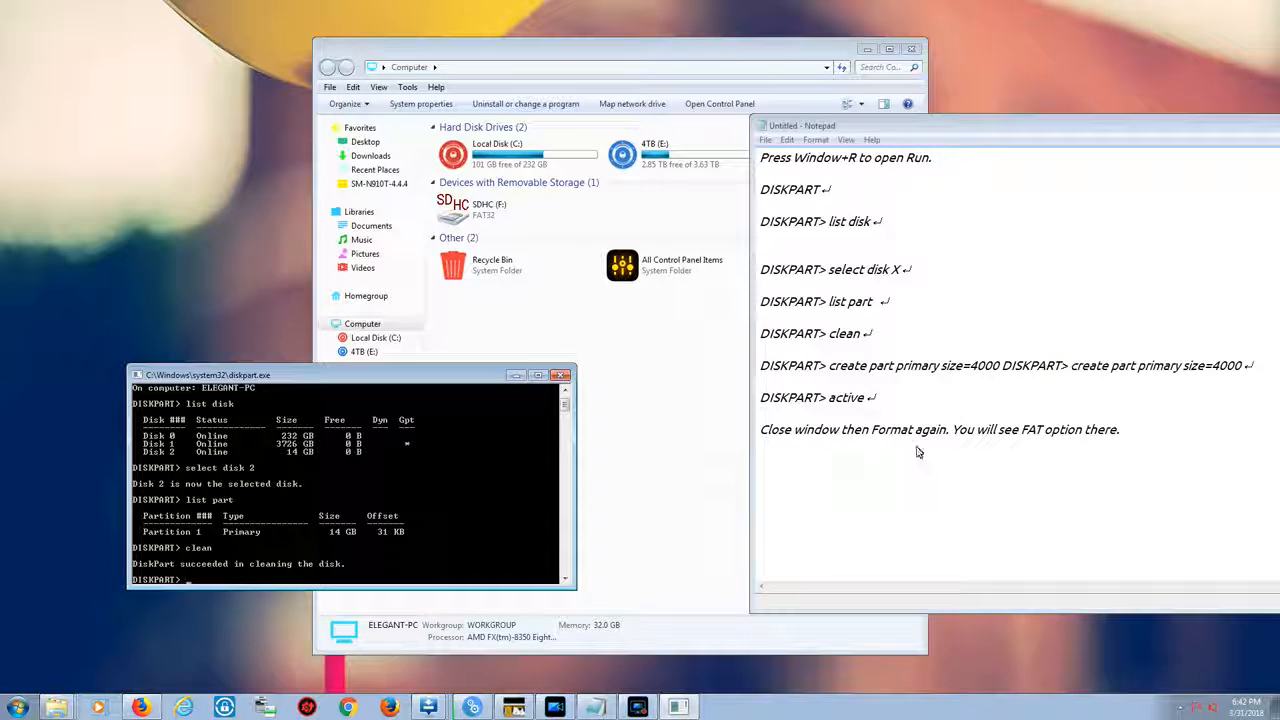
Delete the duplicated create-partition command from the Notepad notes
drag(1250, 368, 1060, 380)
click(952, 381)
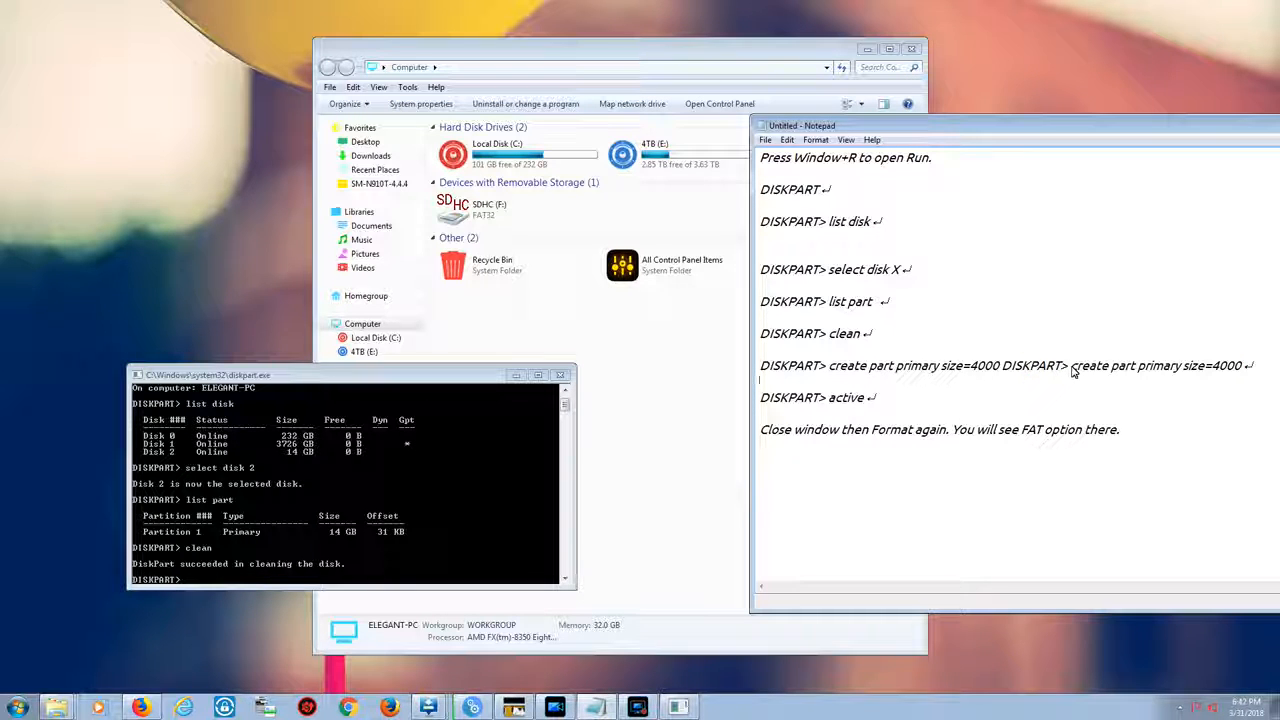
drag(1010, 370, 1262, 378)
key(BackSpace)
key(BackSpace)
key(BackSpace)
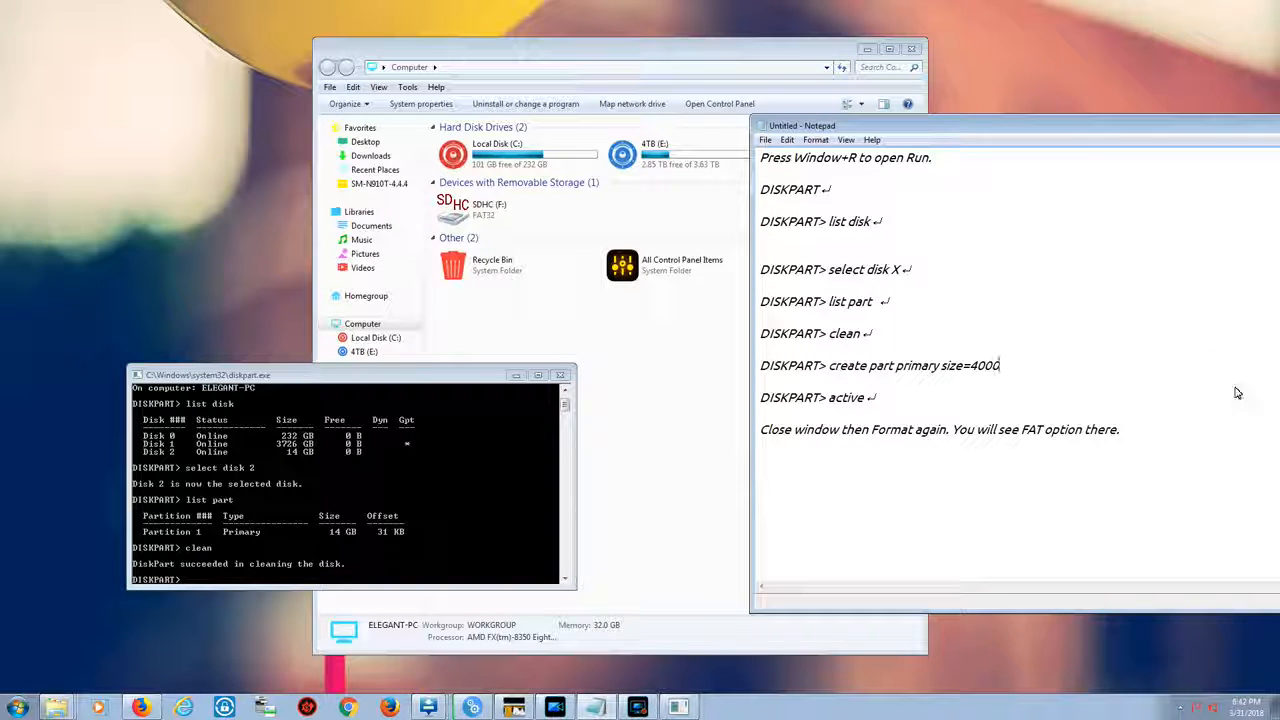
Copy the create part primary size=4000 command from Notepad and switch to the diskpart console
drag(997, 370, 829, 369)
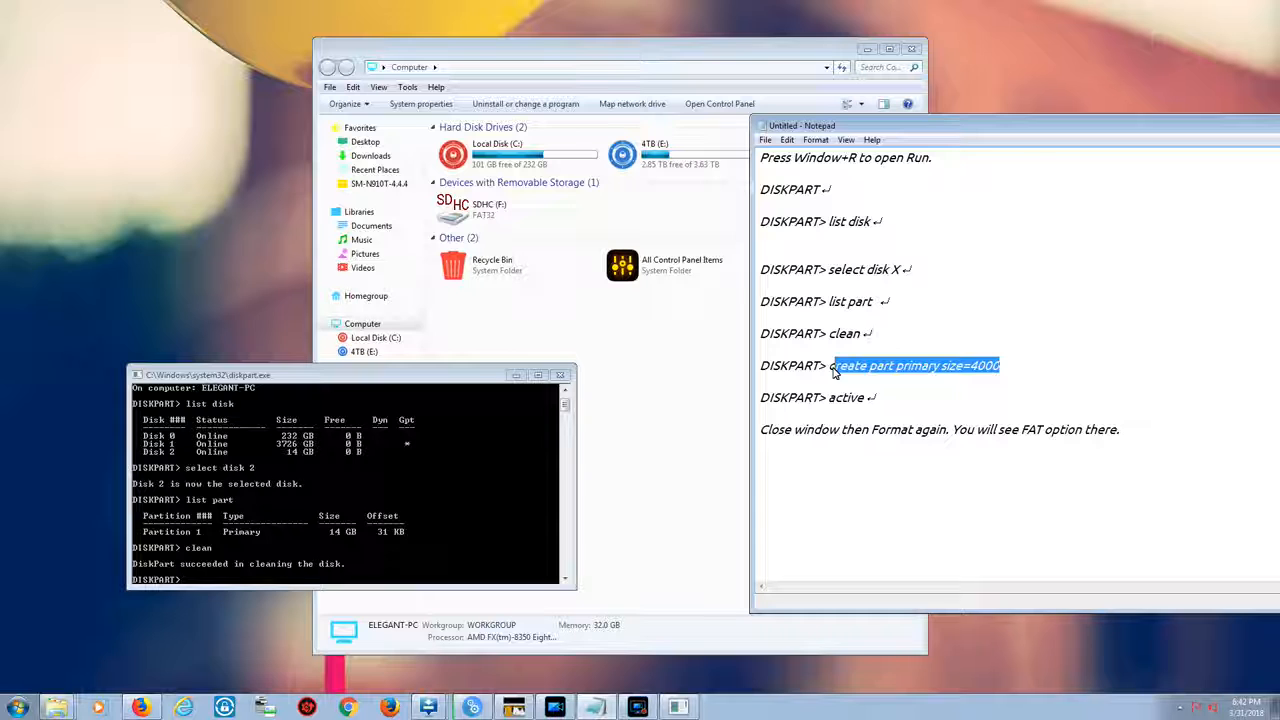
right_click(857, 380)
click(862, 410)
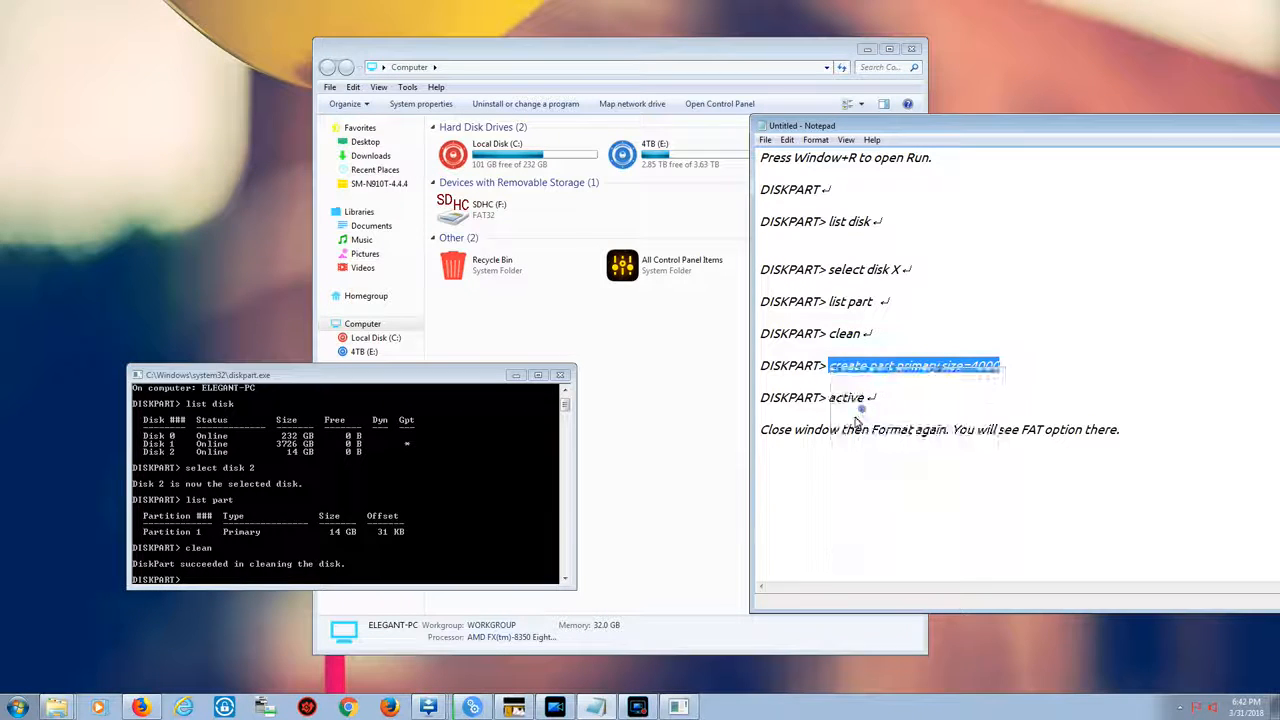
click(400, 555)
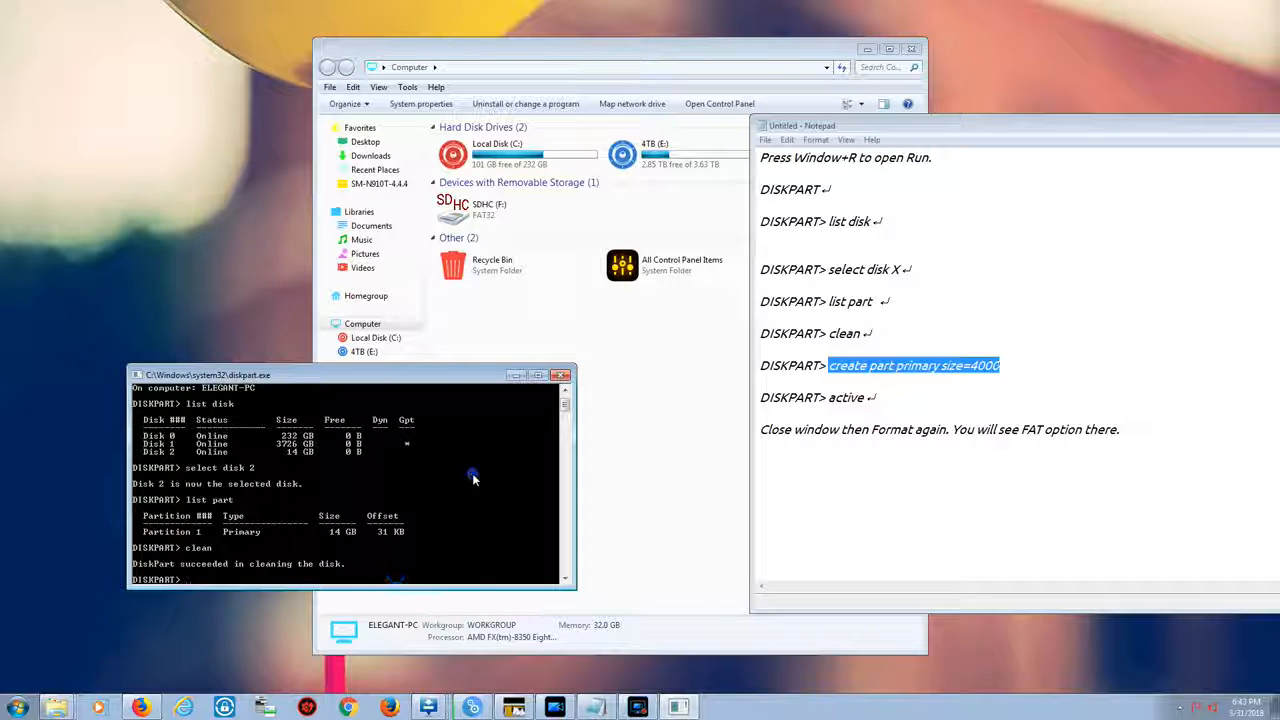
key(Return)
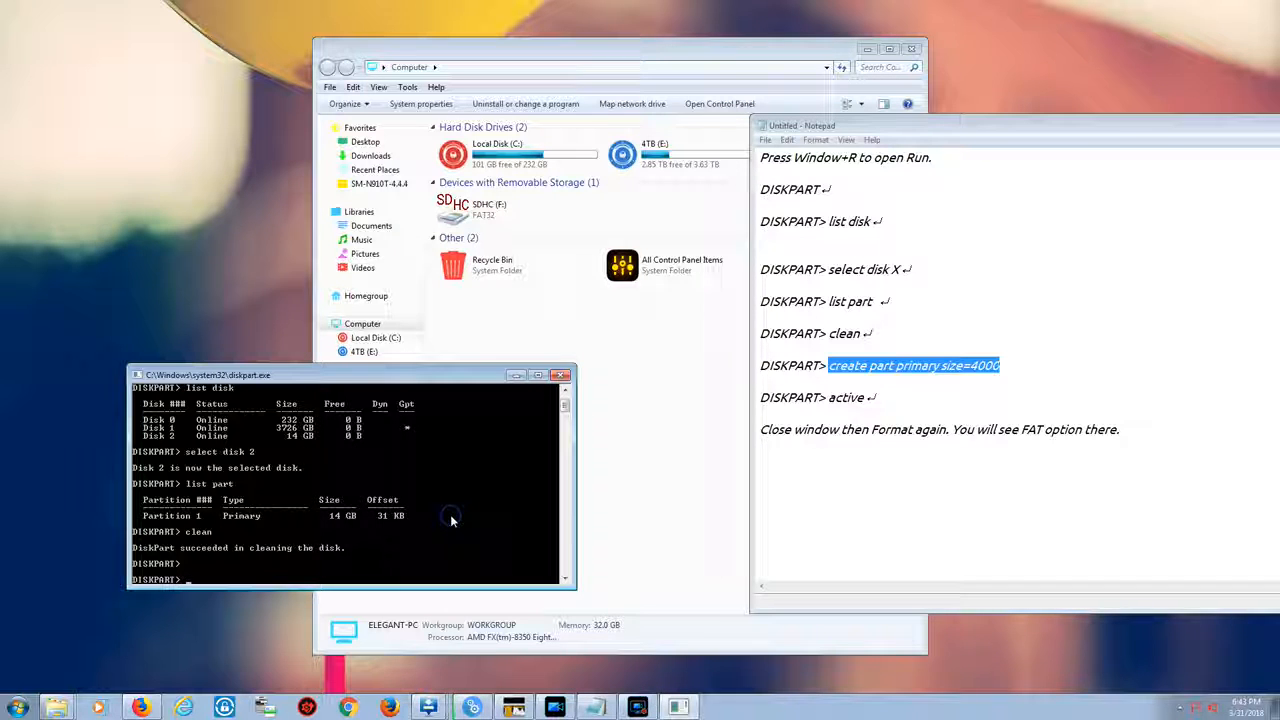
Create a primary partition with size=4000 on the selected disk
text(create part)
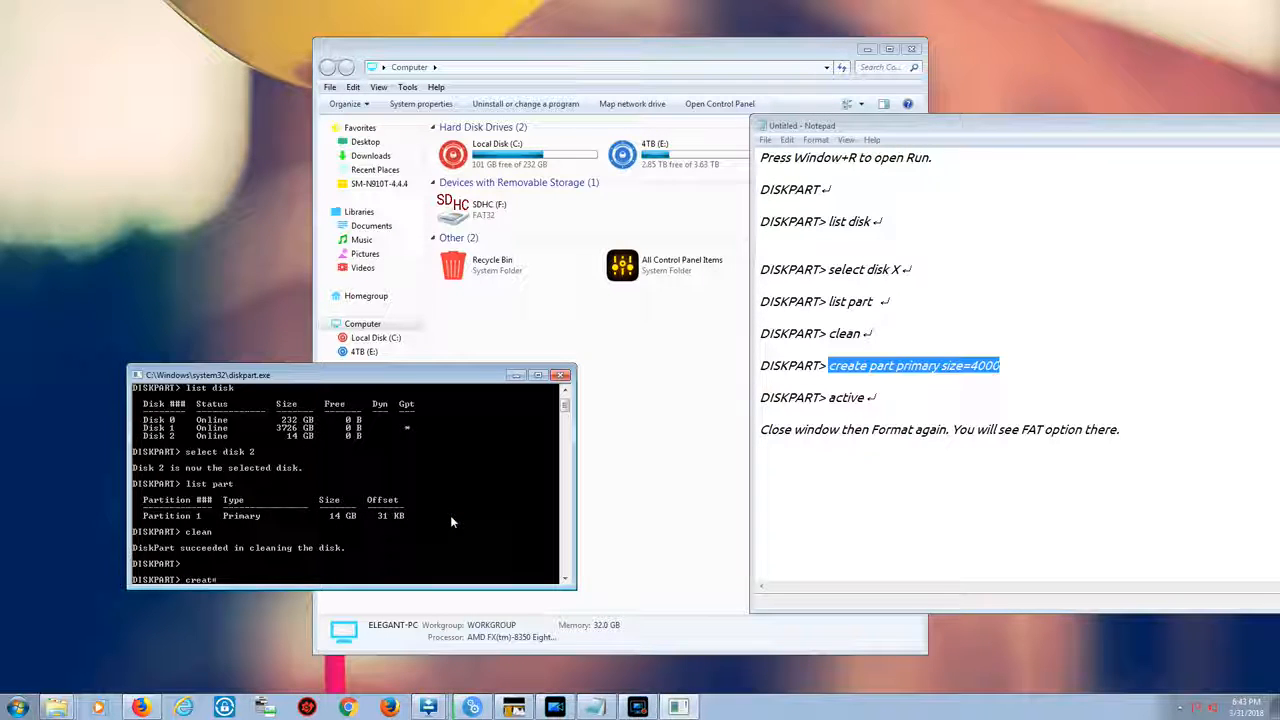
text( pr)
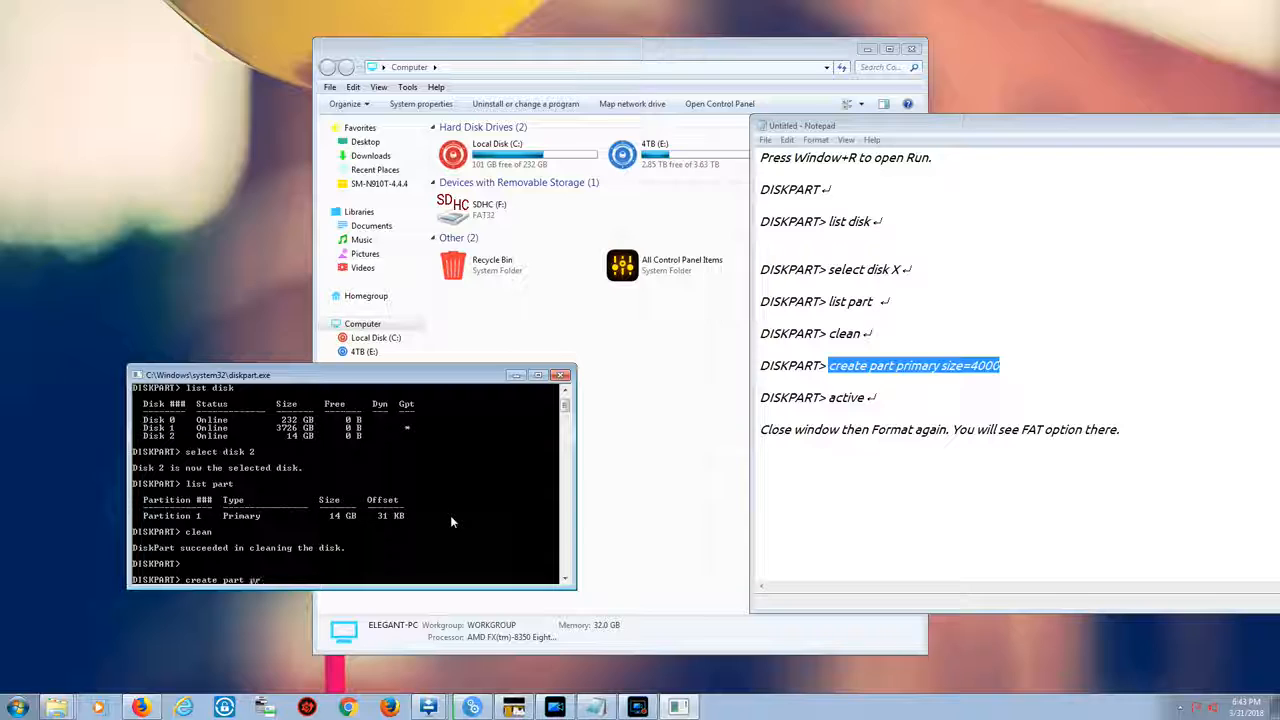
text(imary sixe)
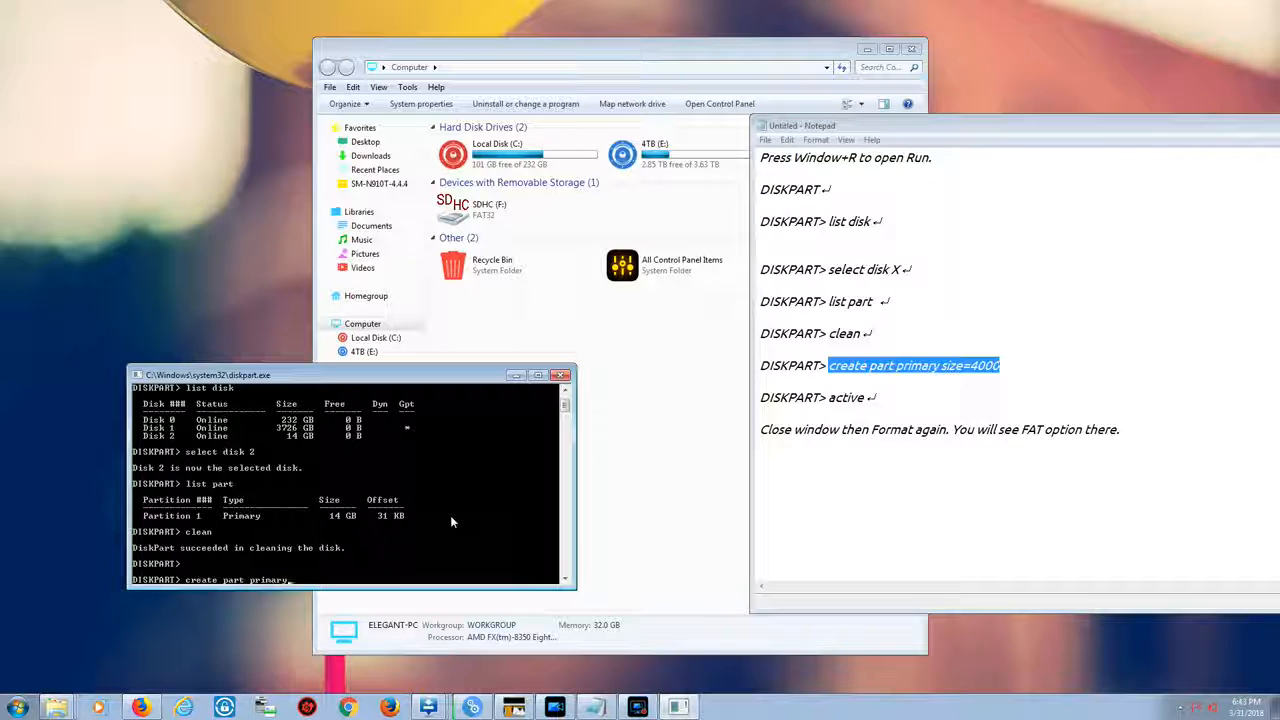
key(BackSpace)
key(BackSpace)
text(ze=)
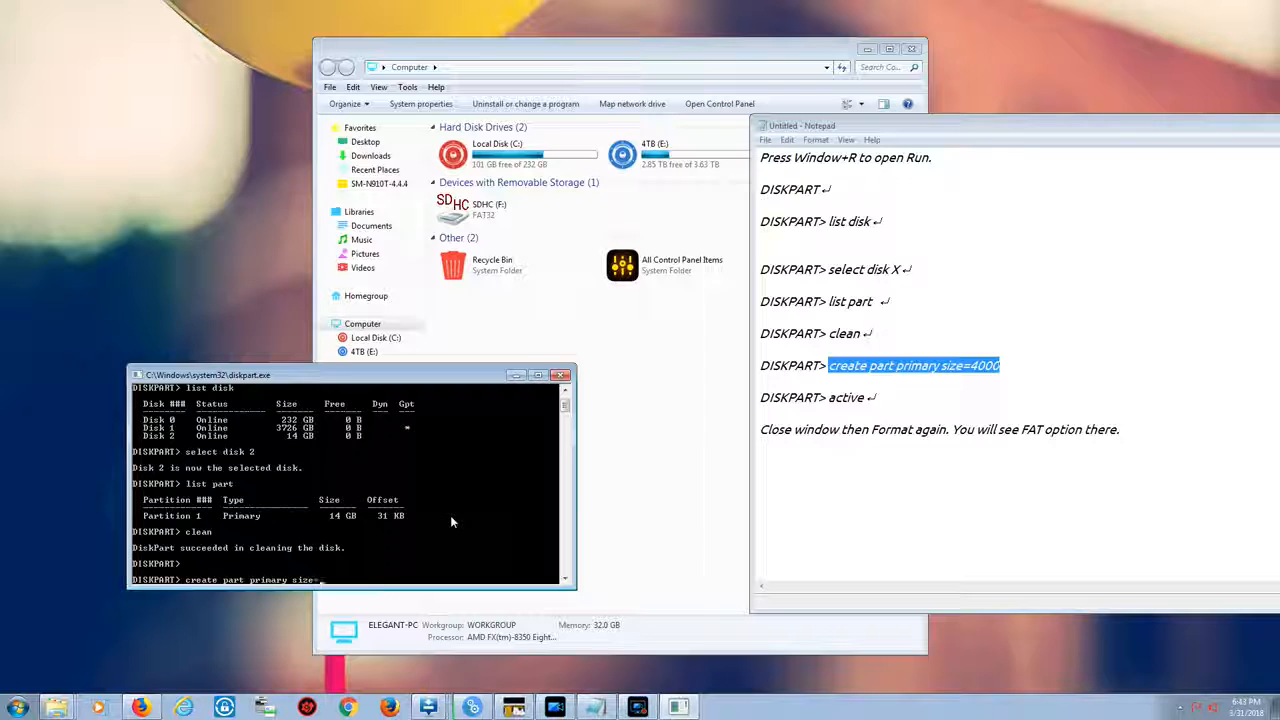
text(000)
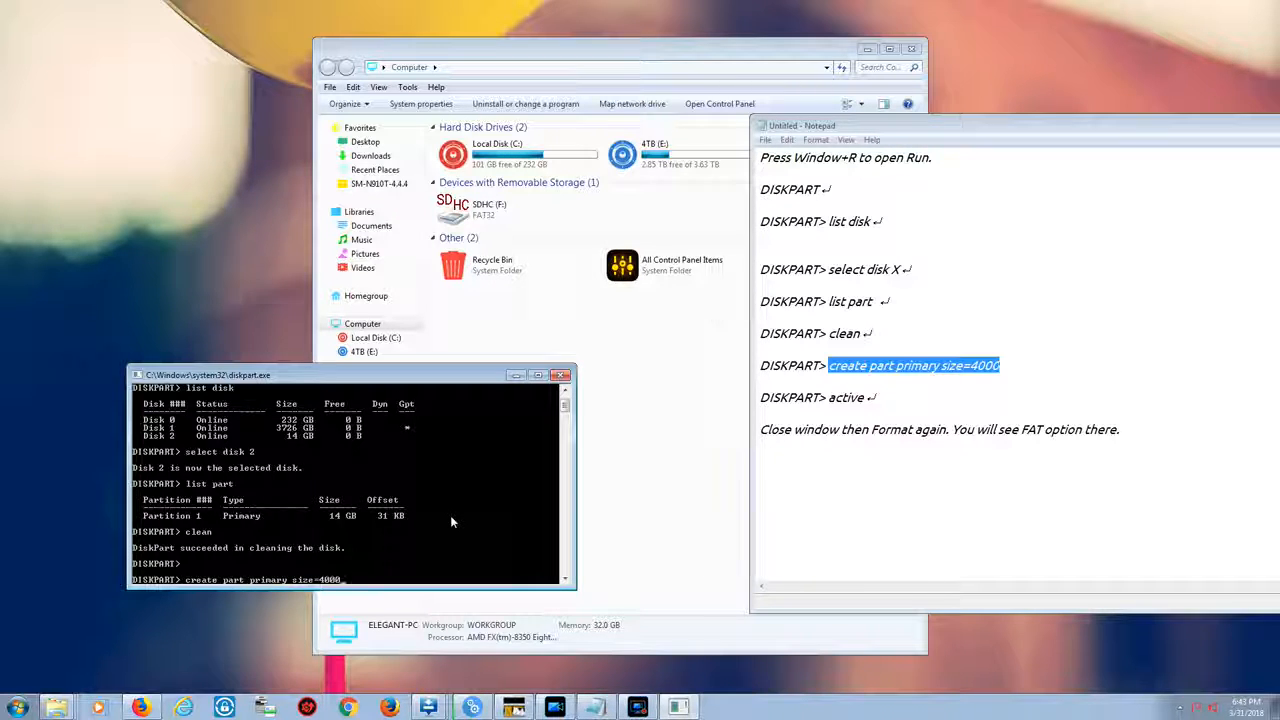
key(Return)
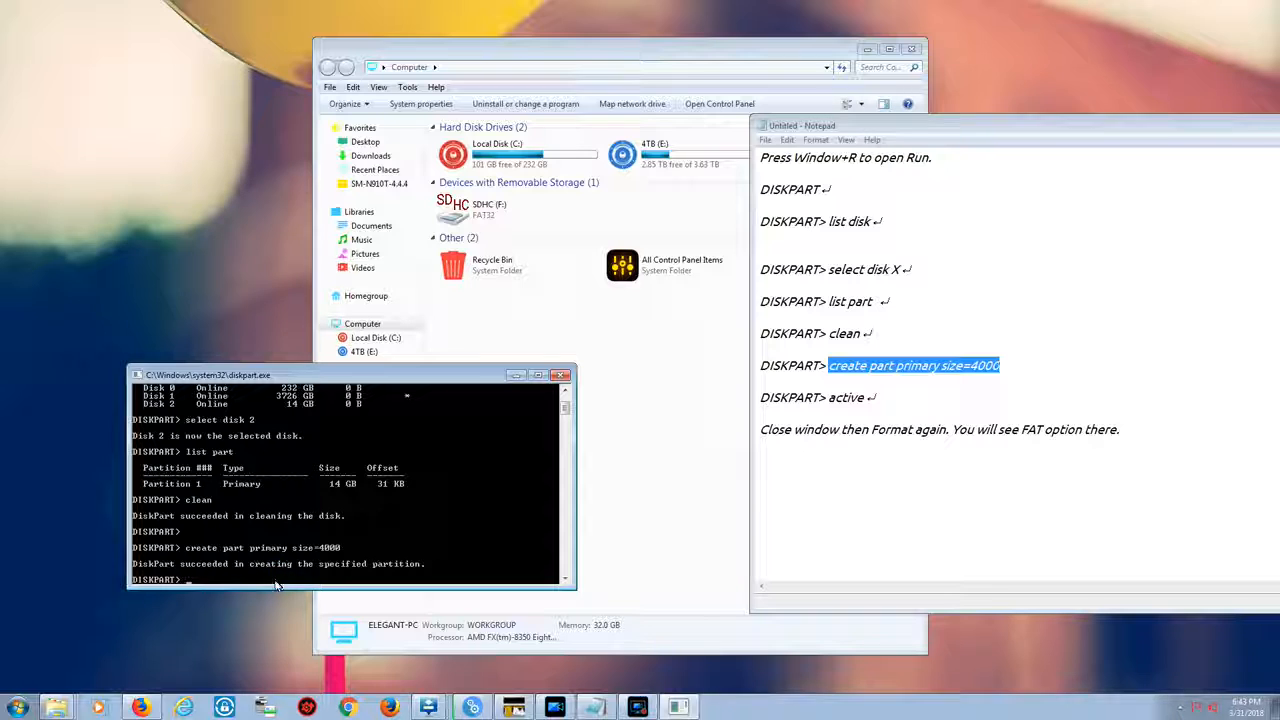
Mark the new partition as active and exit diskpart
text(acti)
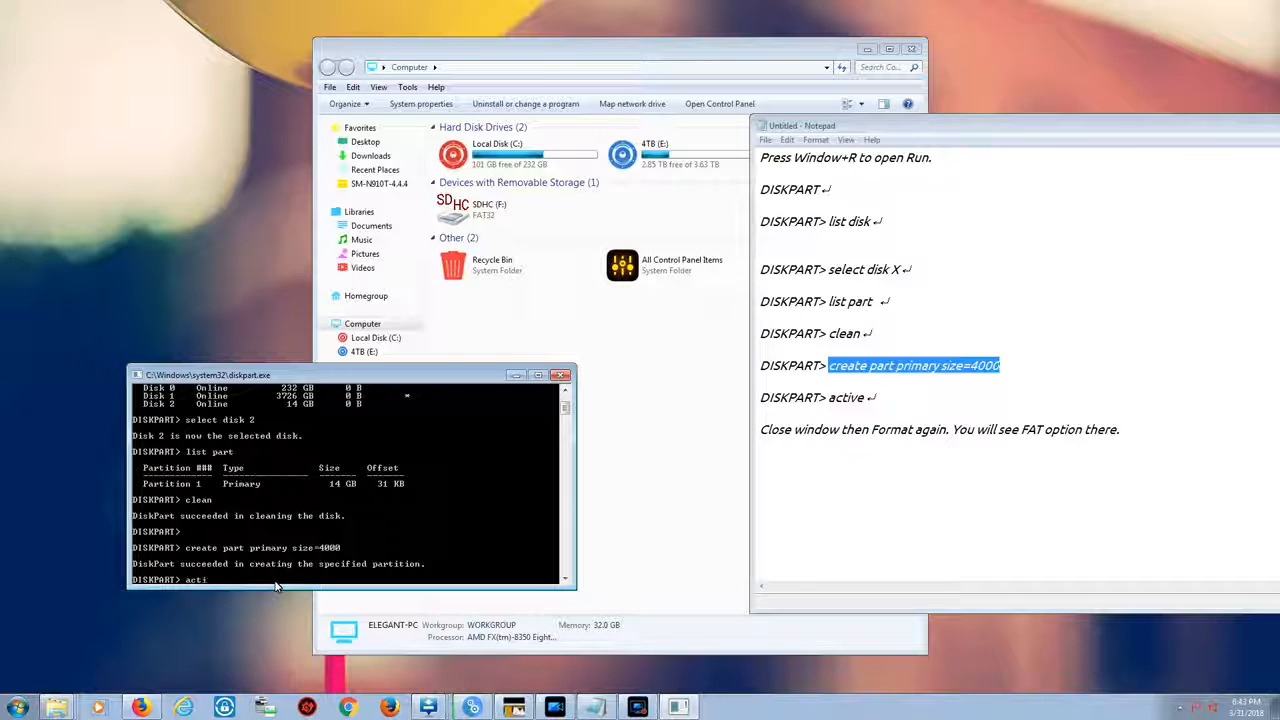
text(ve)
key(Return)
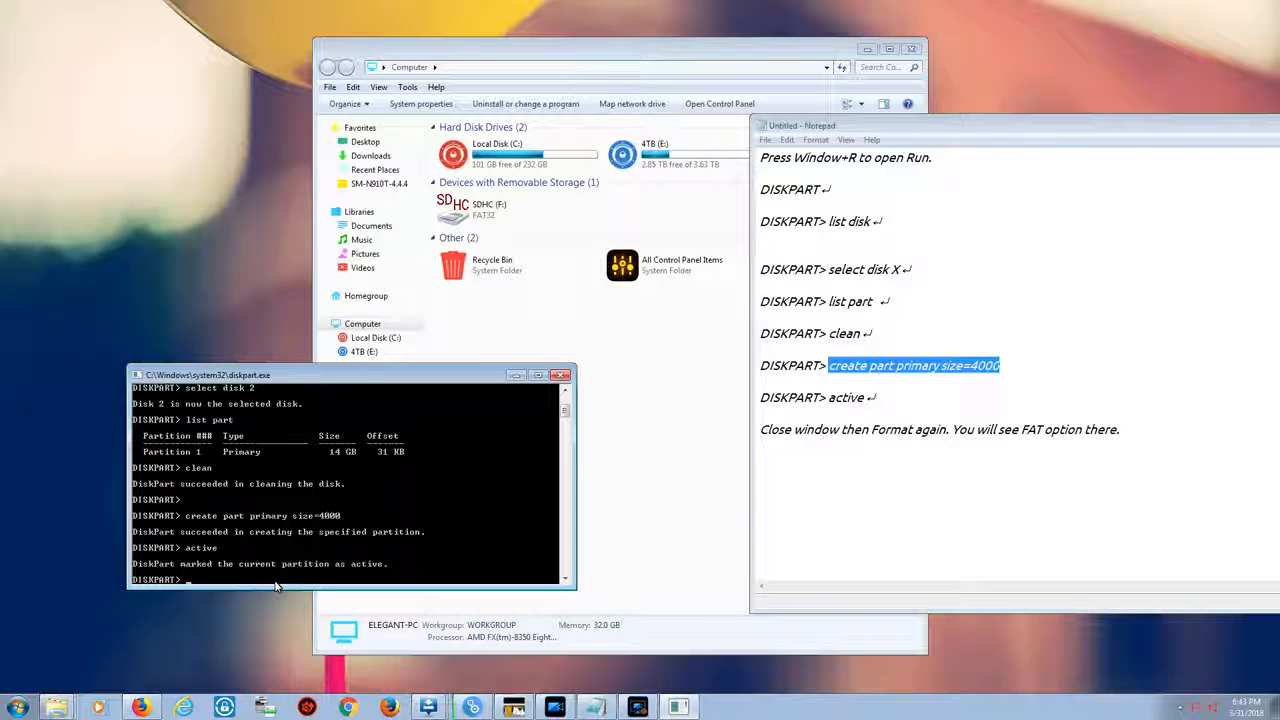
text(exit)
key(Return)
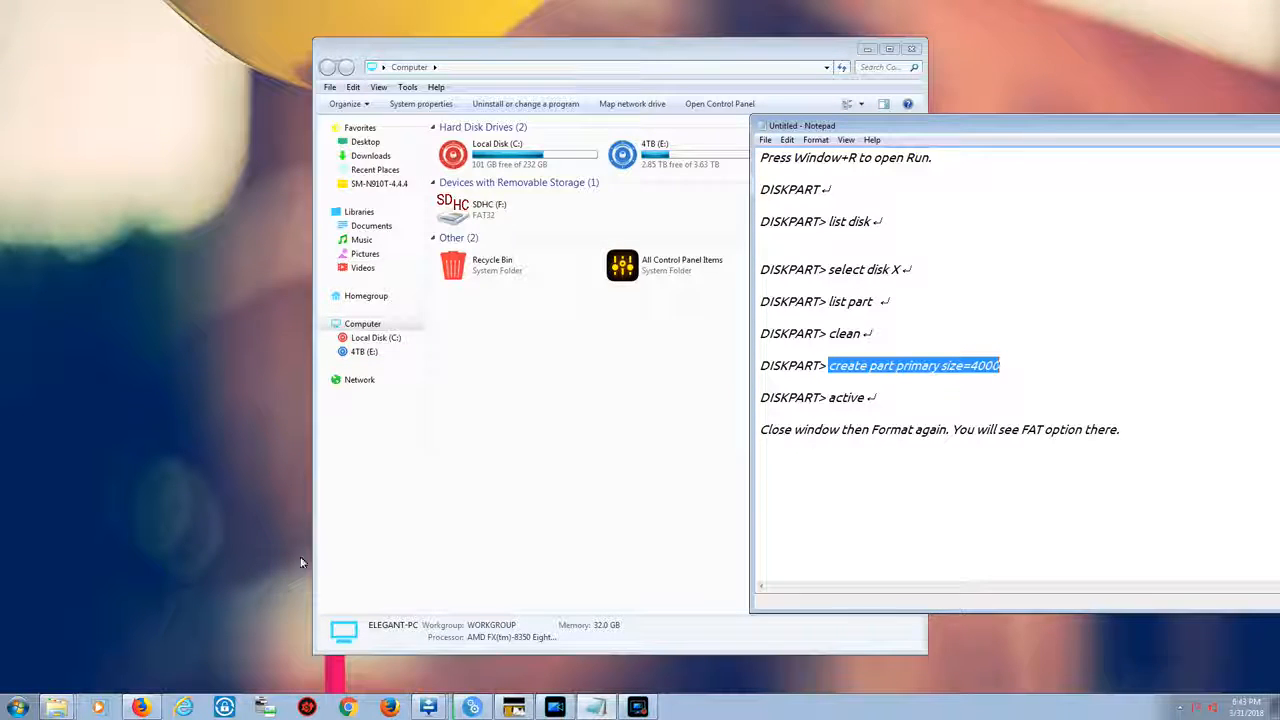
Refresh the Computer view and open the Format dialog for the SDHC (F:) card again
right_click(501, 452)
click(557, 514)
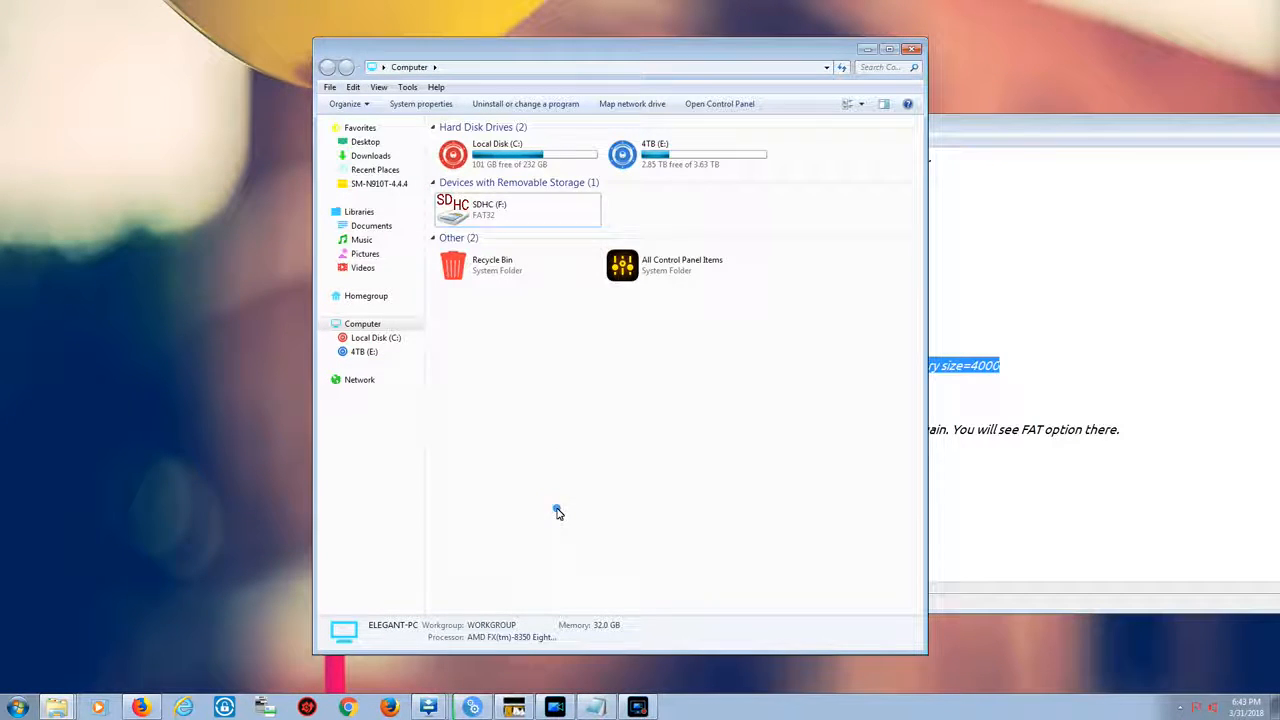
click(474, 214)
right_click(475, 214)
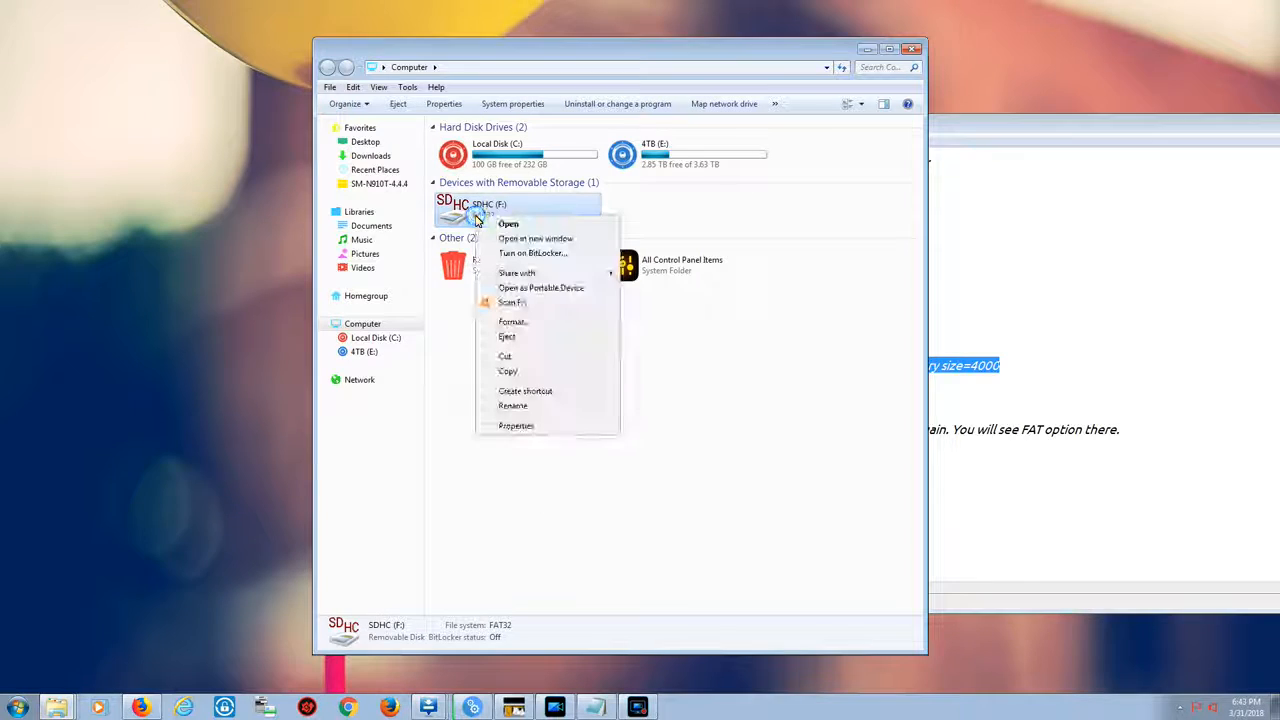
click(536, 322)
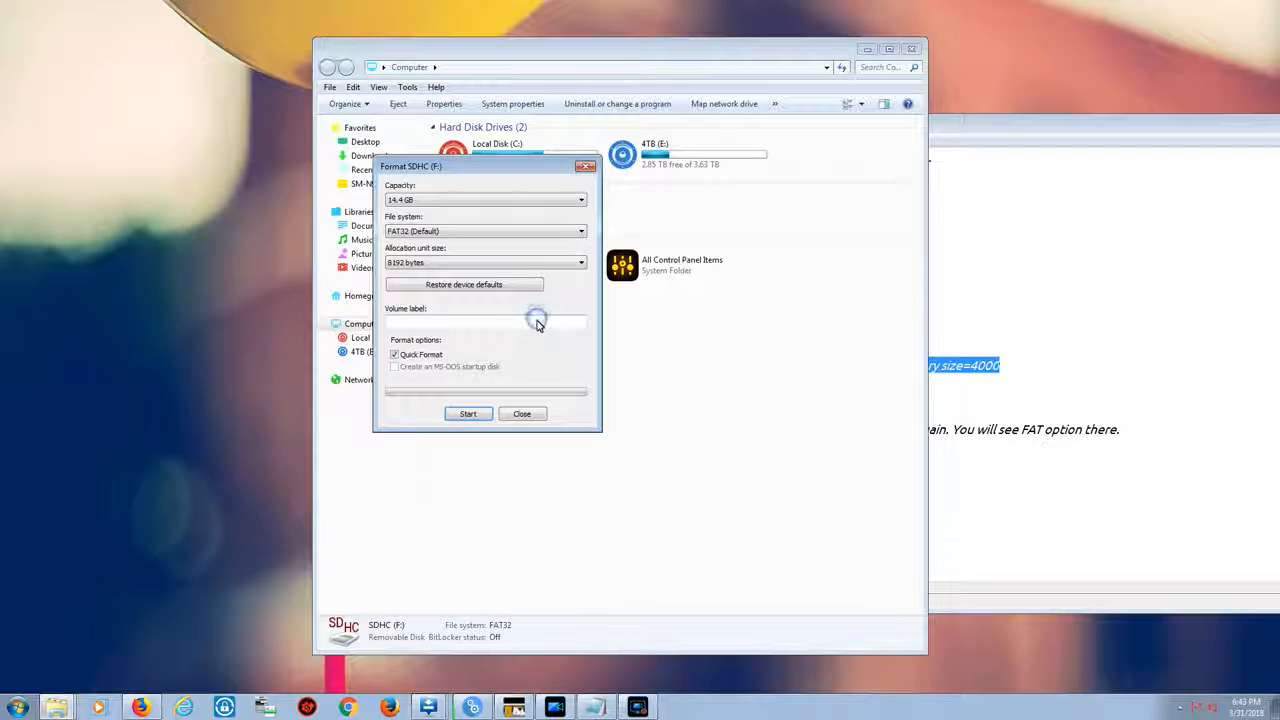
Check the file system options offered for the SDHC (F:) card and close the Format dialog
click(438, 232)
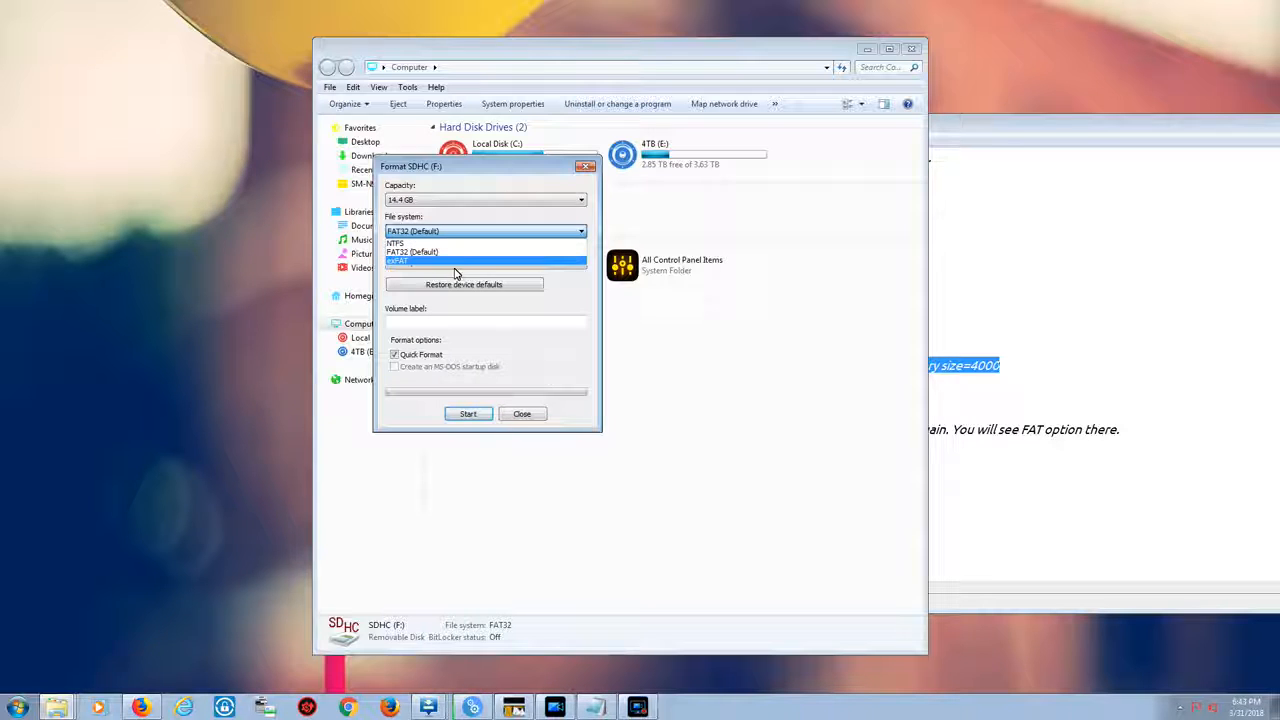
click(531, 417)
click(531, 417)
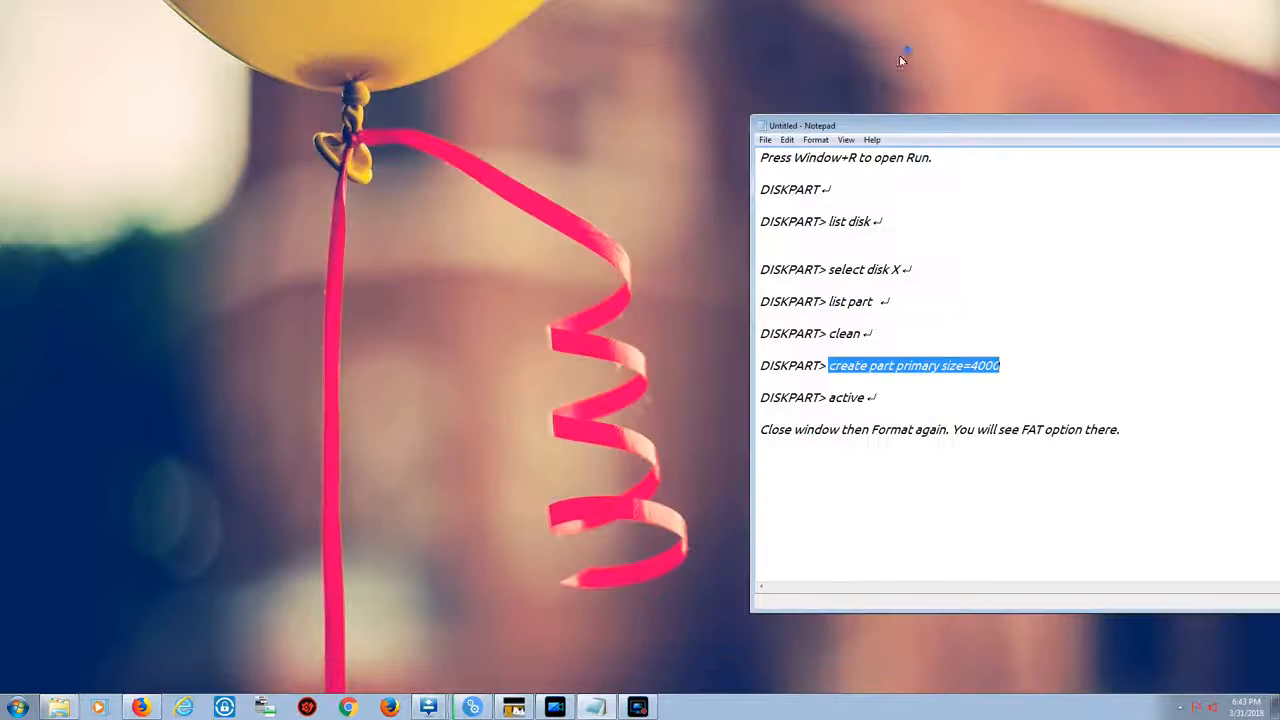
Close and reopen the Computer window, then open the Format dialog for the SDHC (F:) card
click(906, 49)
key(super+r)
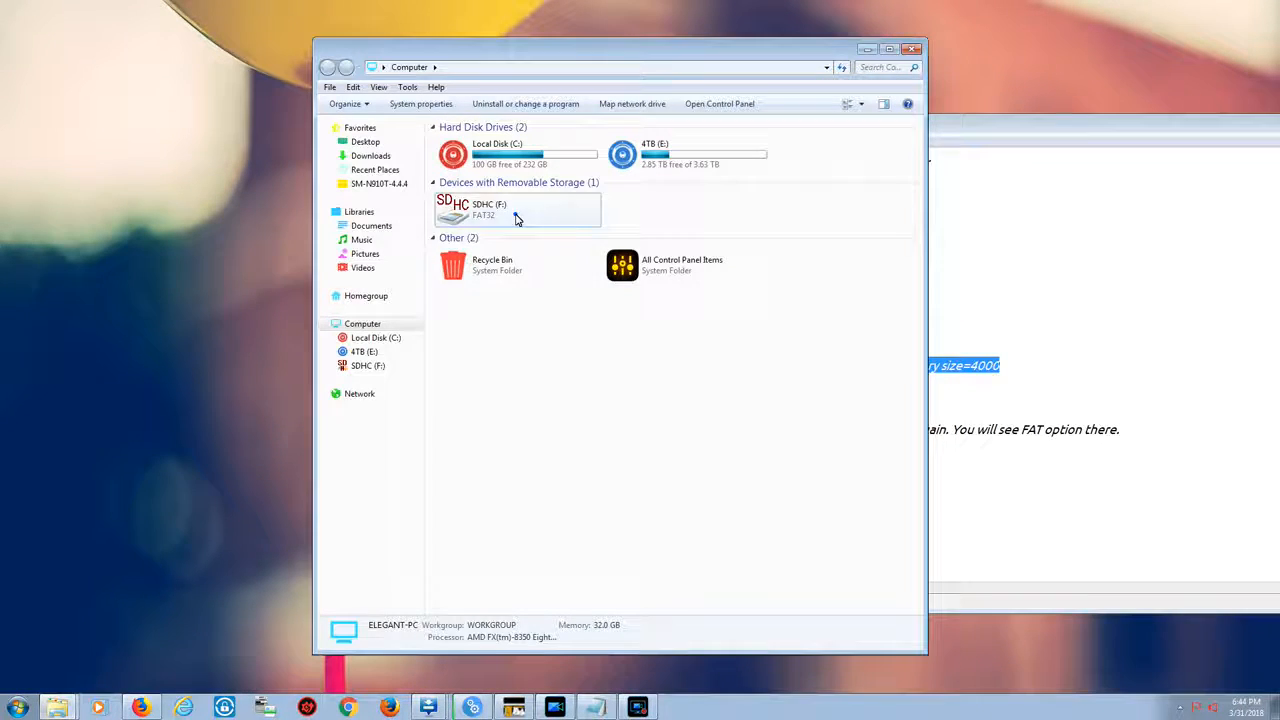
right_click(516, 216)
click(566, 328)
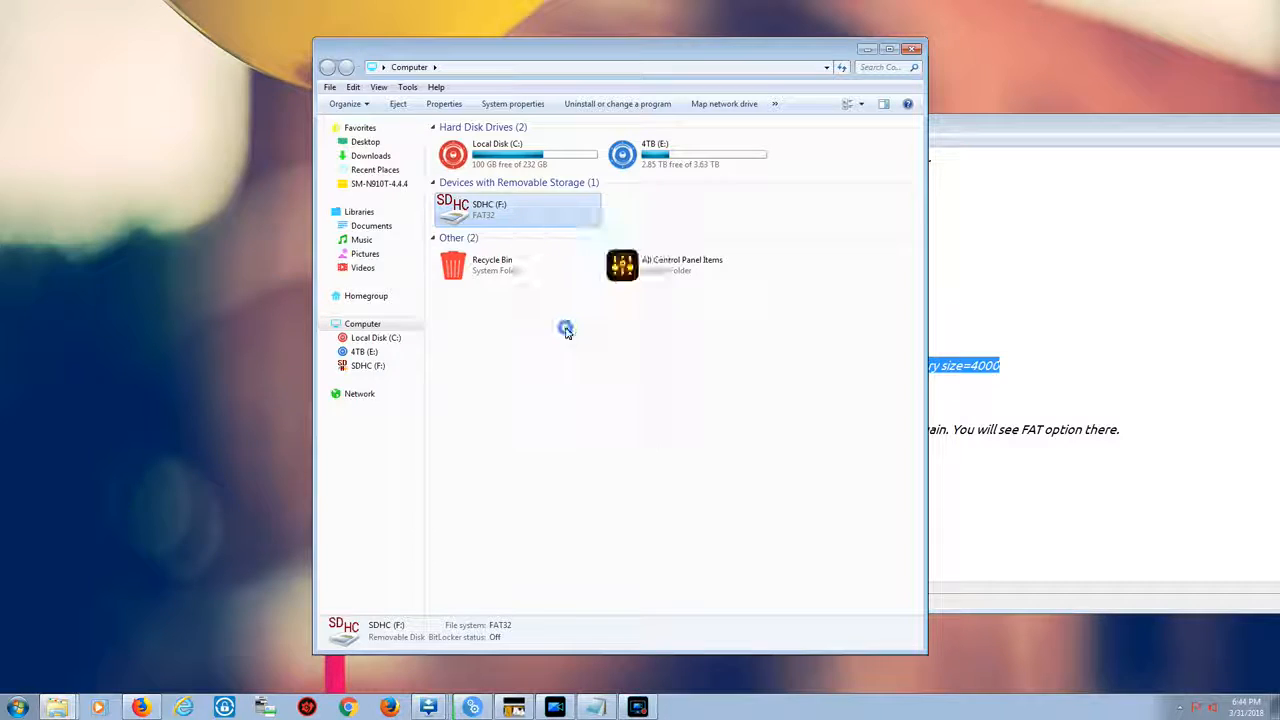
Quick-format the SDHC (F:) card with the FAT file system and close the Format dialog
click(441, 231)
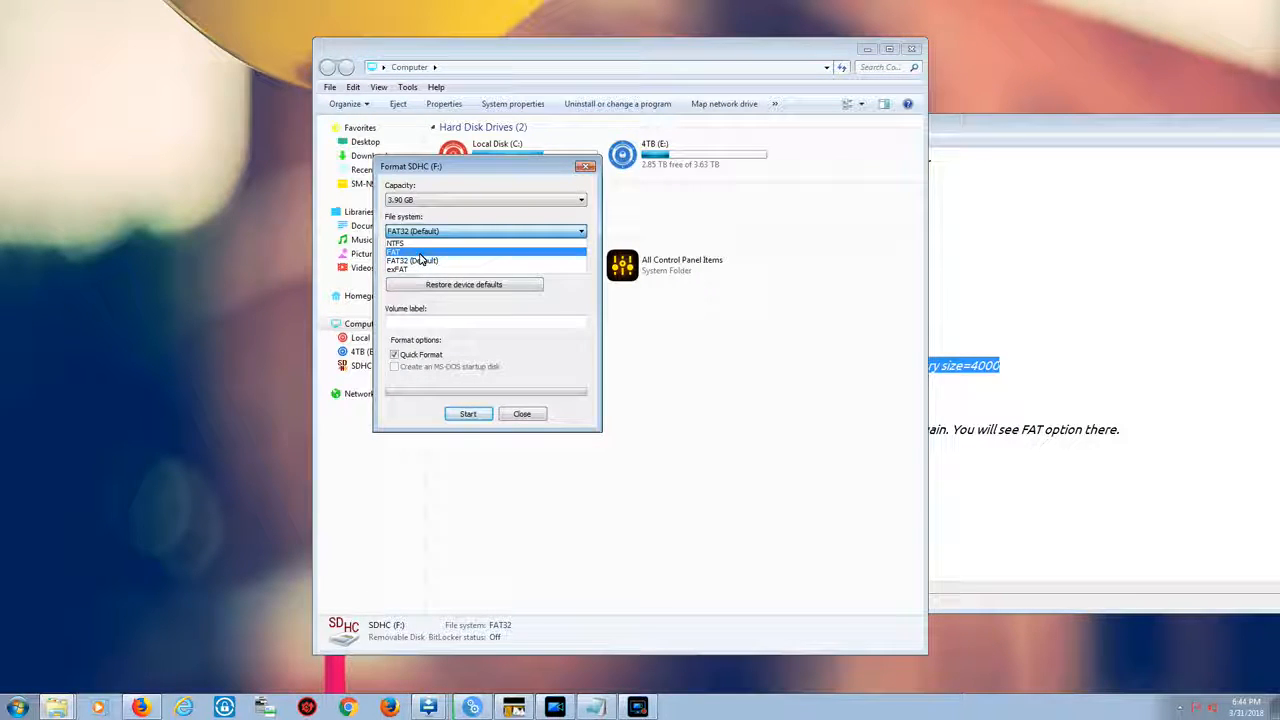
click(419, 255)
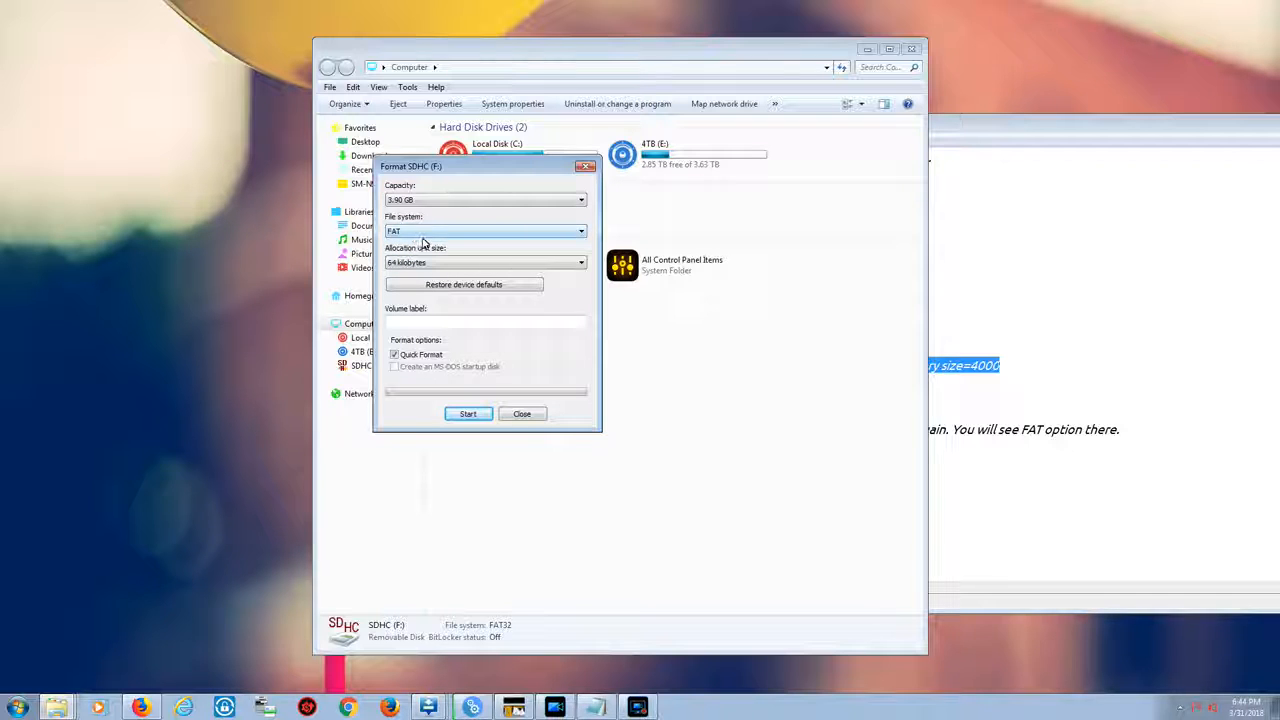
click(410, 318)
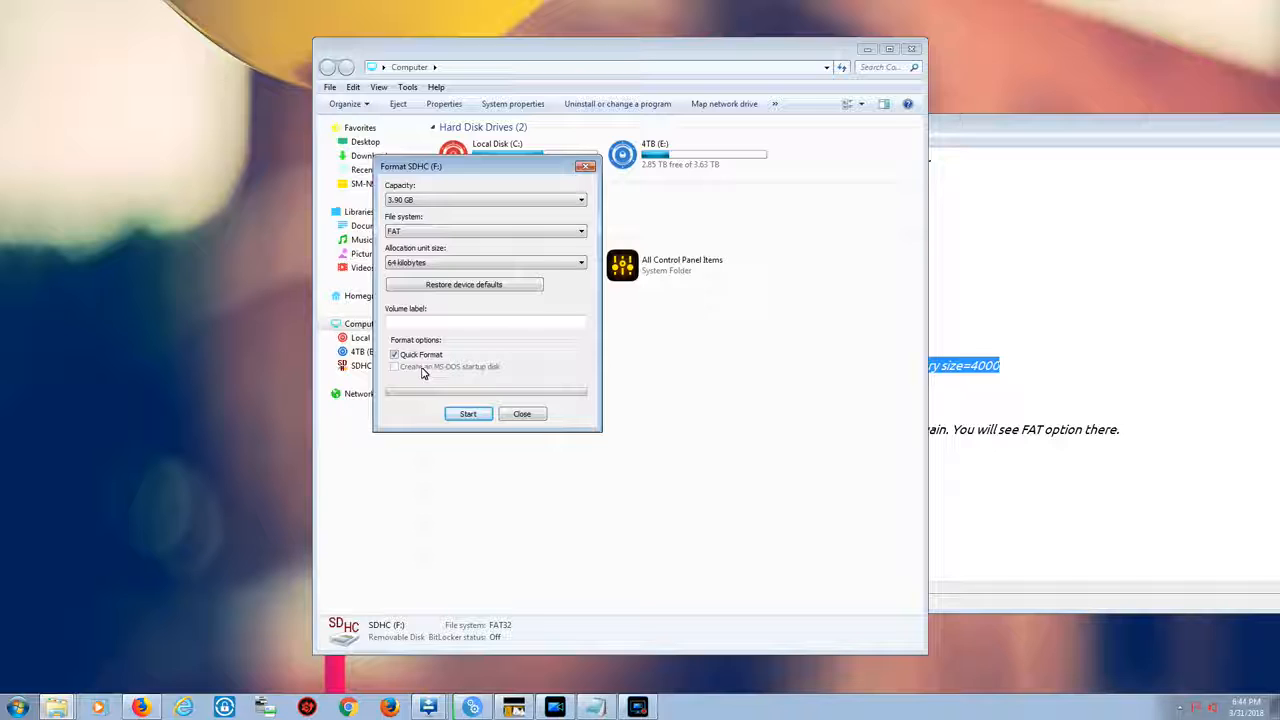
click(467, 414)
click(668, 354)
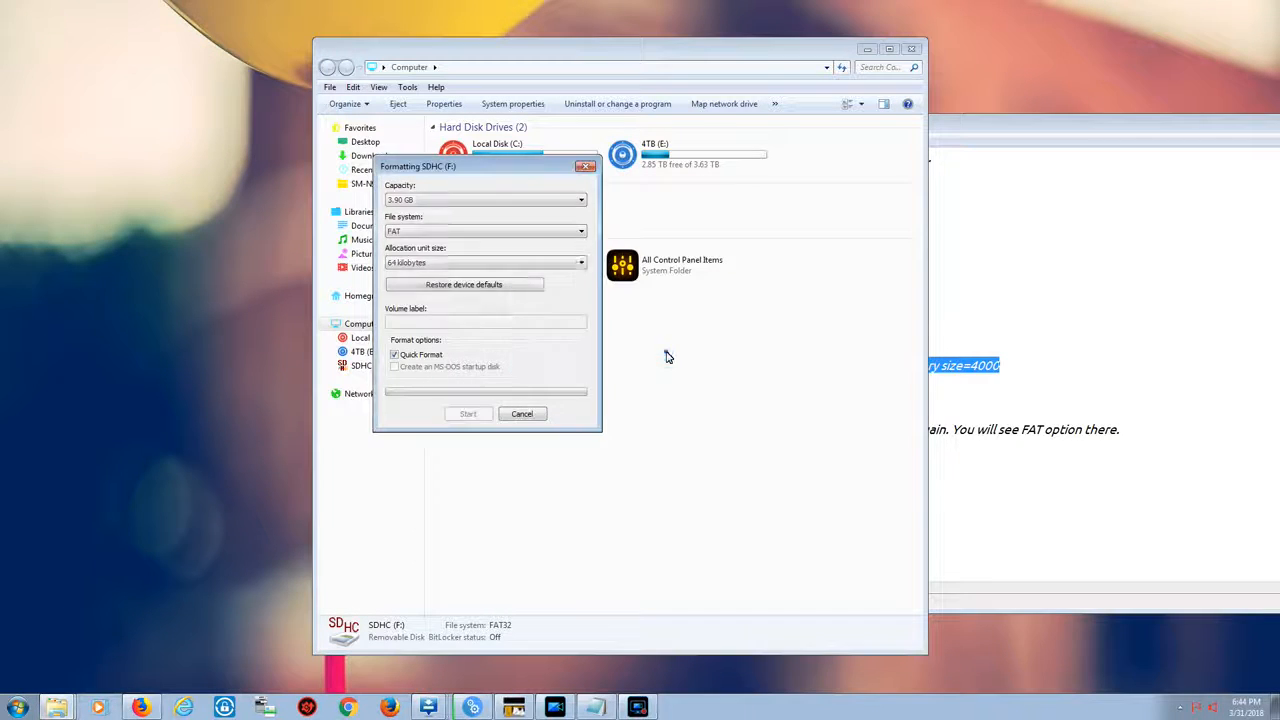
click(712, 351)
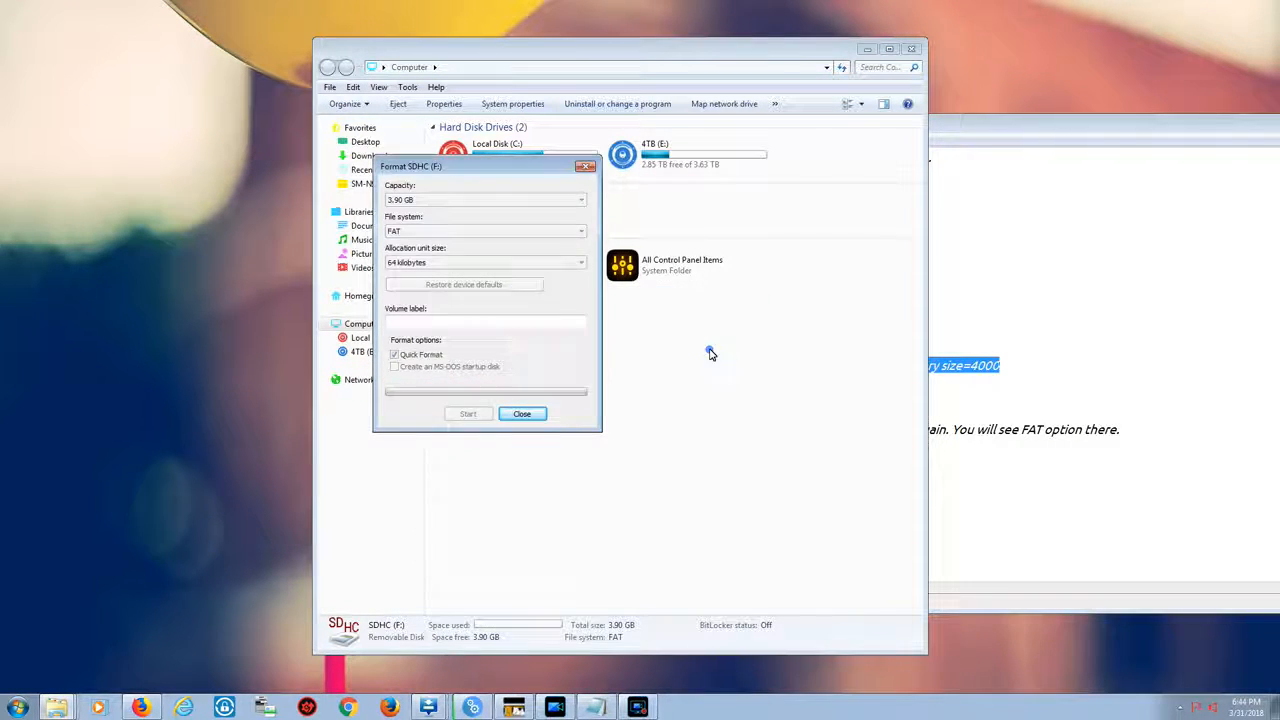
click(540, 413)
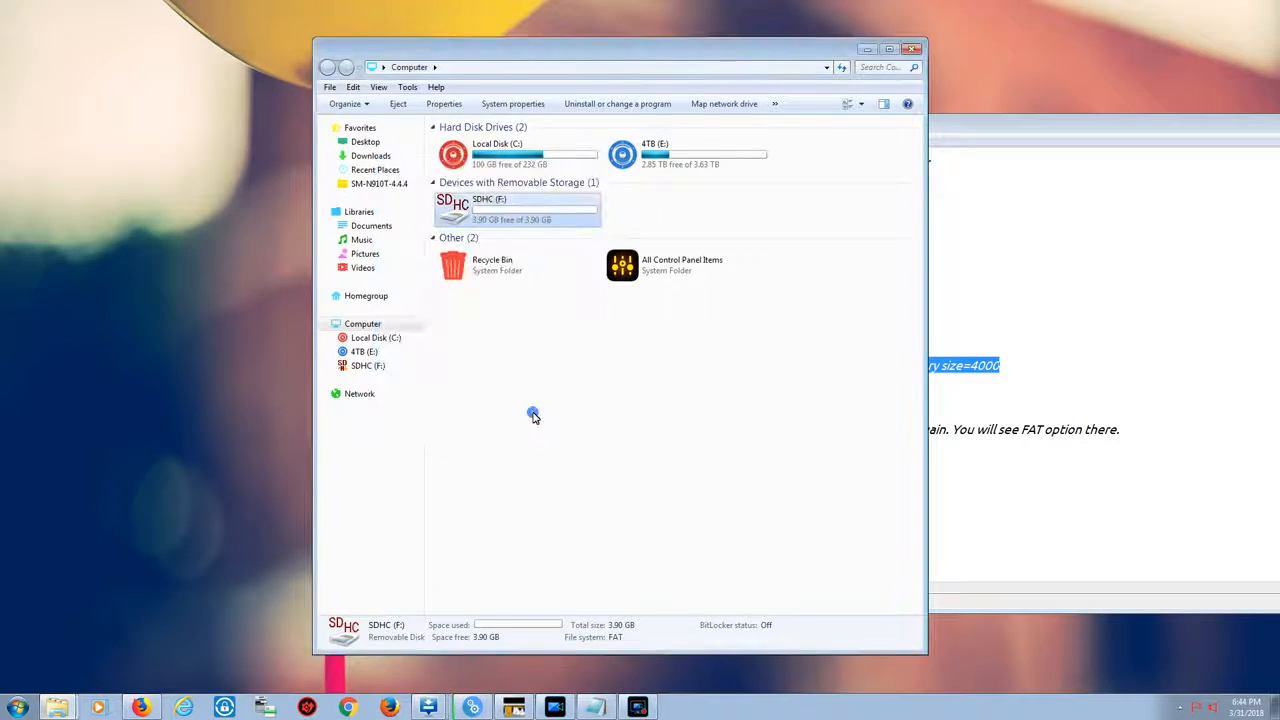
Open the SDHC (F:) card, return to Computer, and inspect the card's Properties
double_click(506, 213)
click(327, 67)
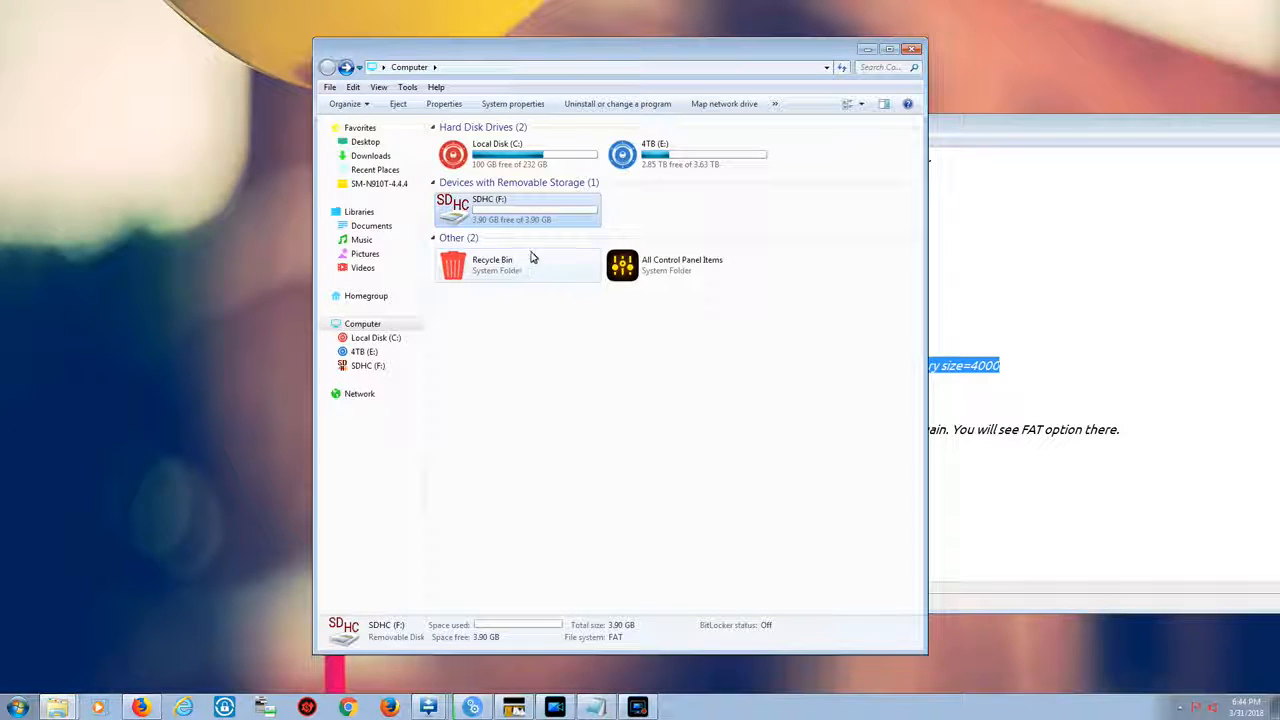
click(543, 294)
click(529, 217)
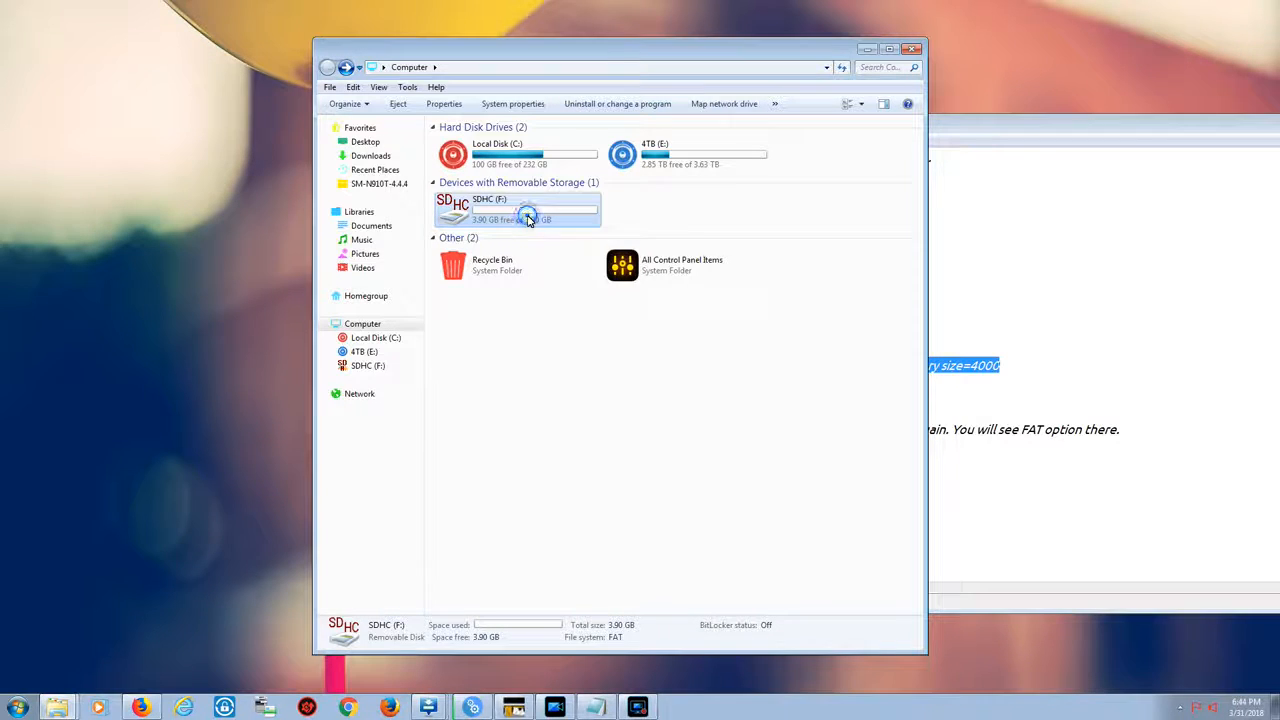
right_click(529, 219)
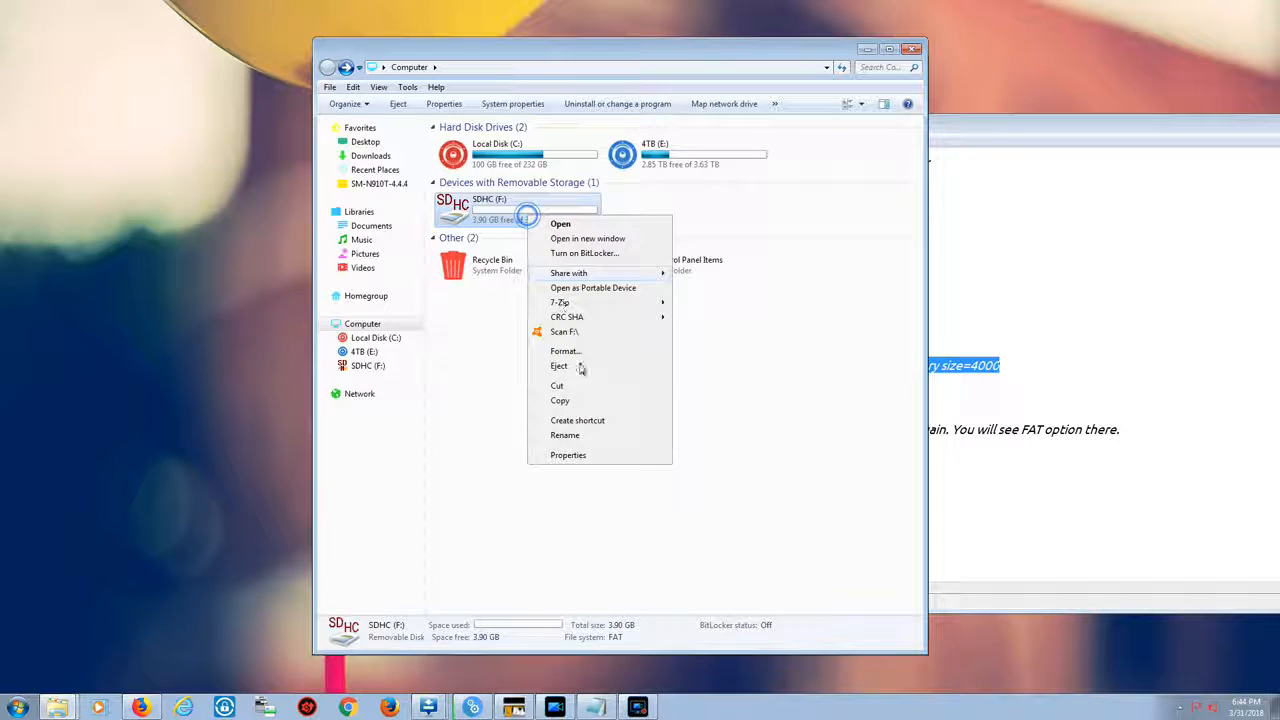
click(592, 455)
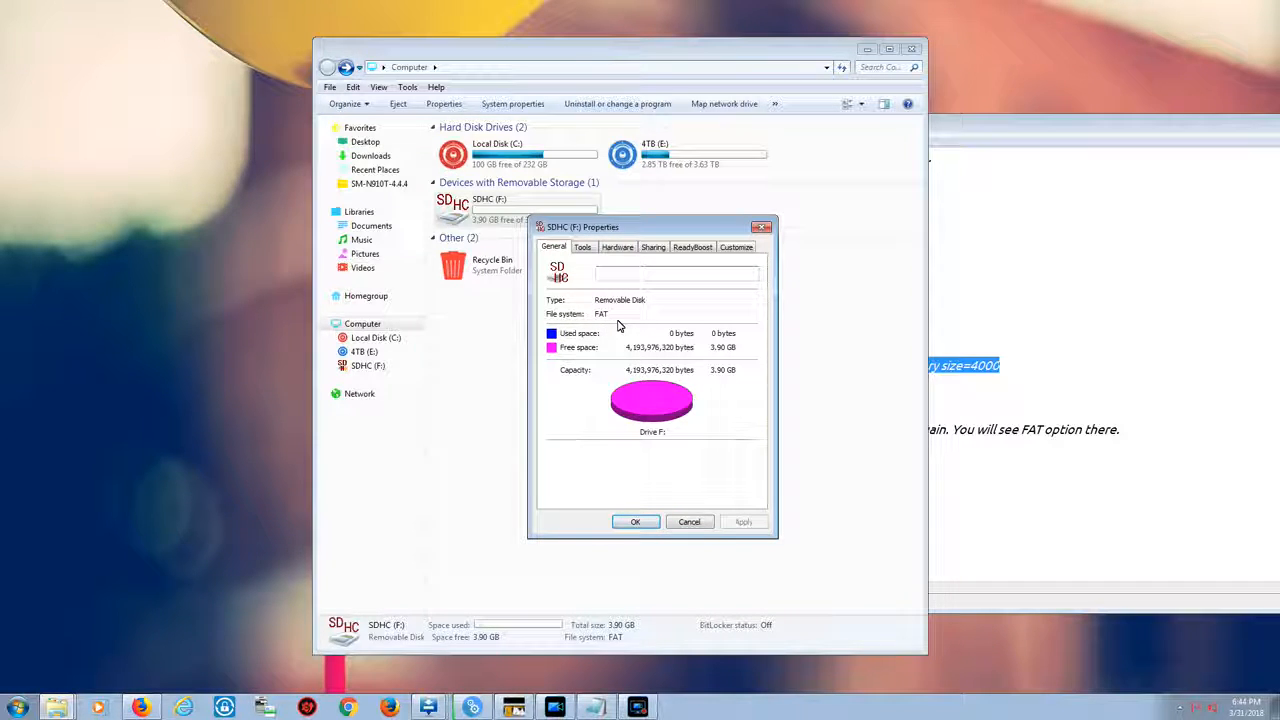
click(688, 522)
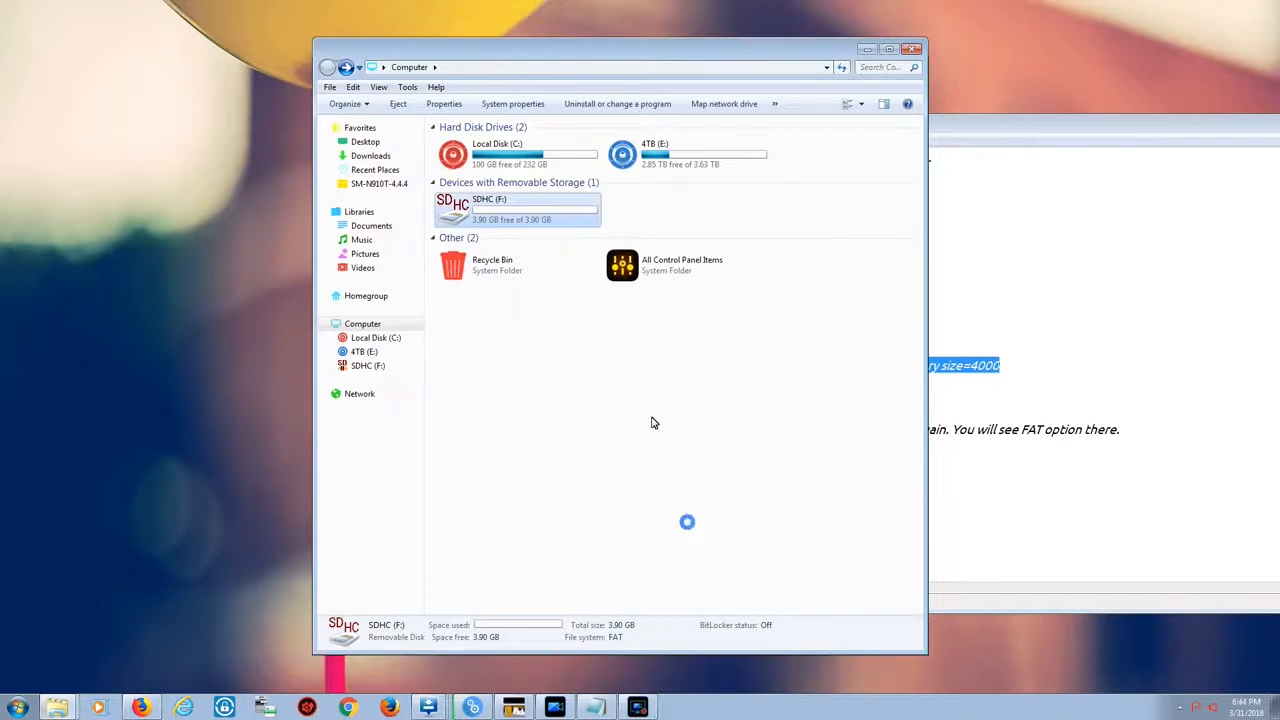
Quick-format the SDHC (F:) card with FAT32 (Default) and close the Format dialog
right_click(528, 210)
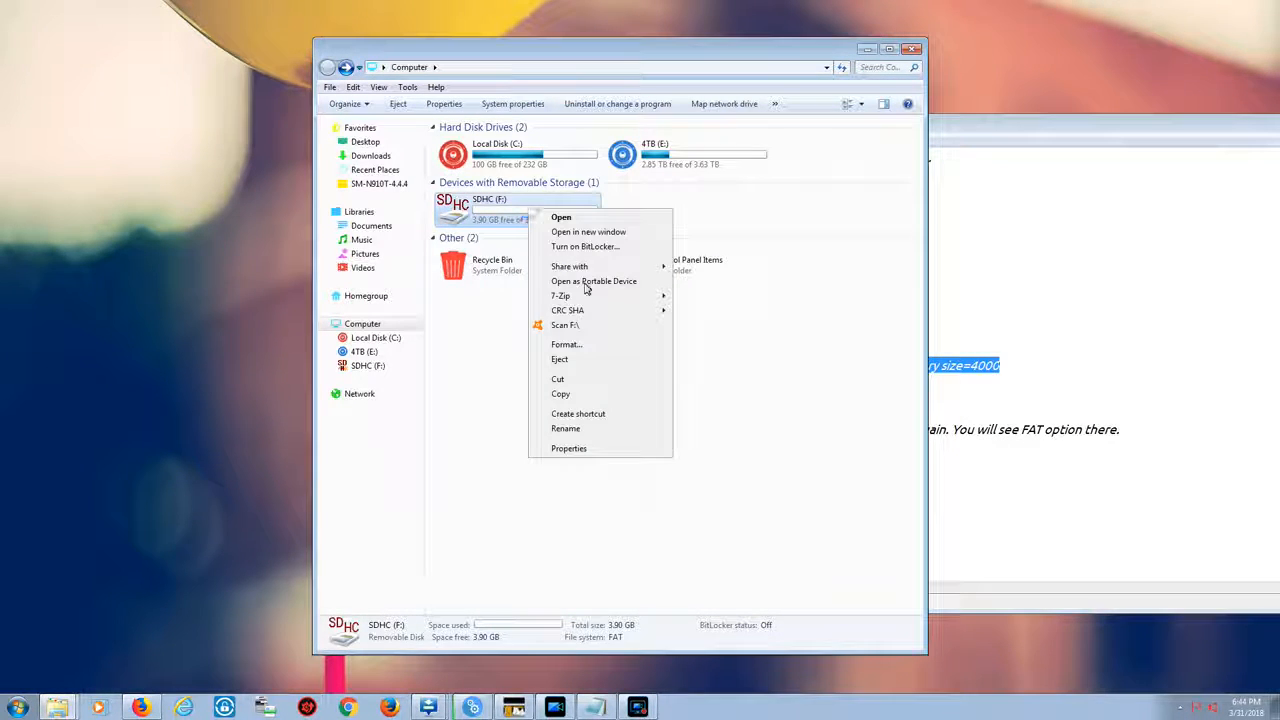
click(583, 345)
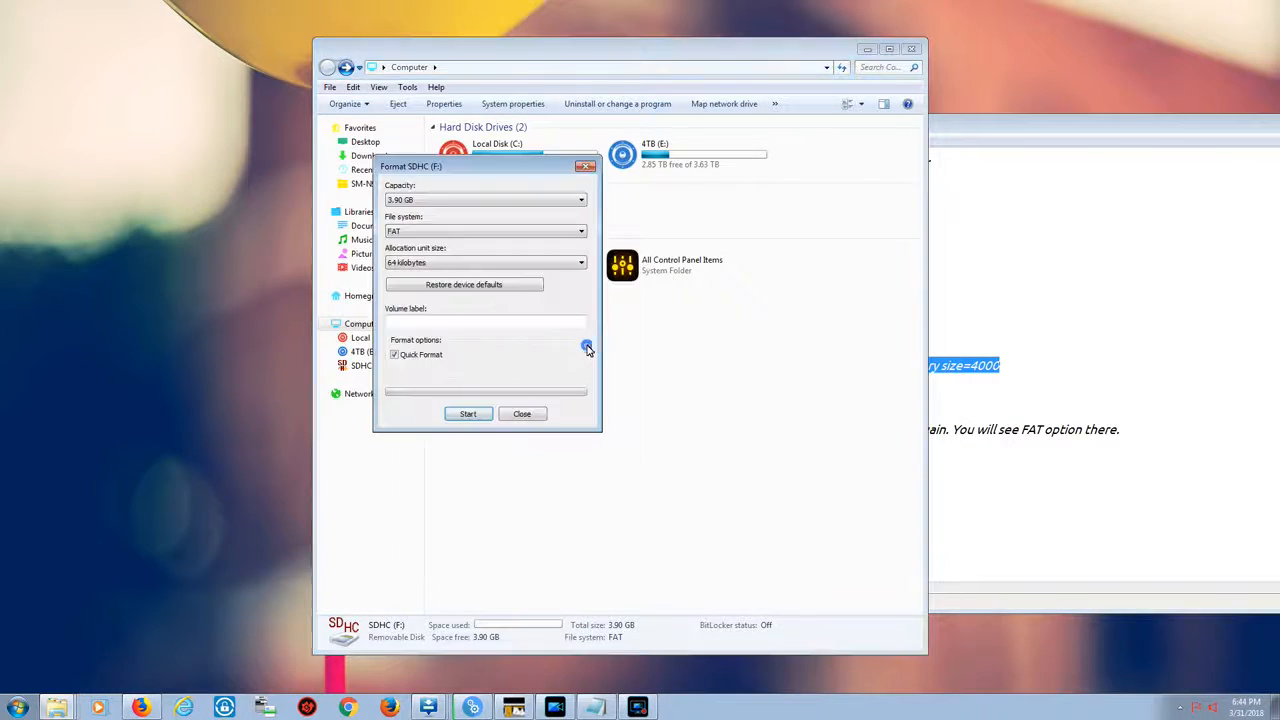
click(437, 233)
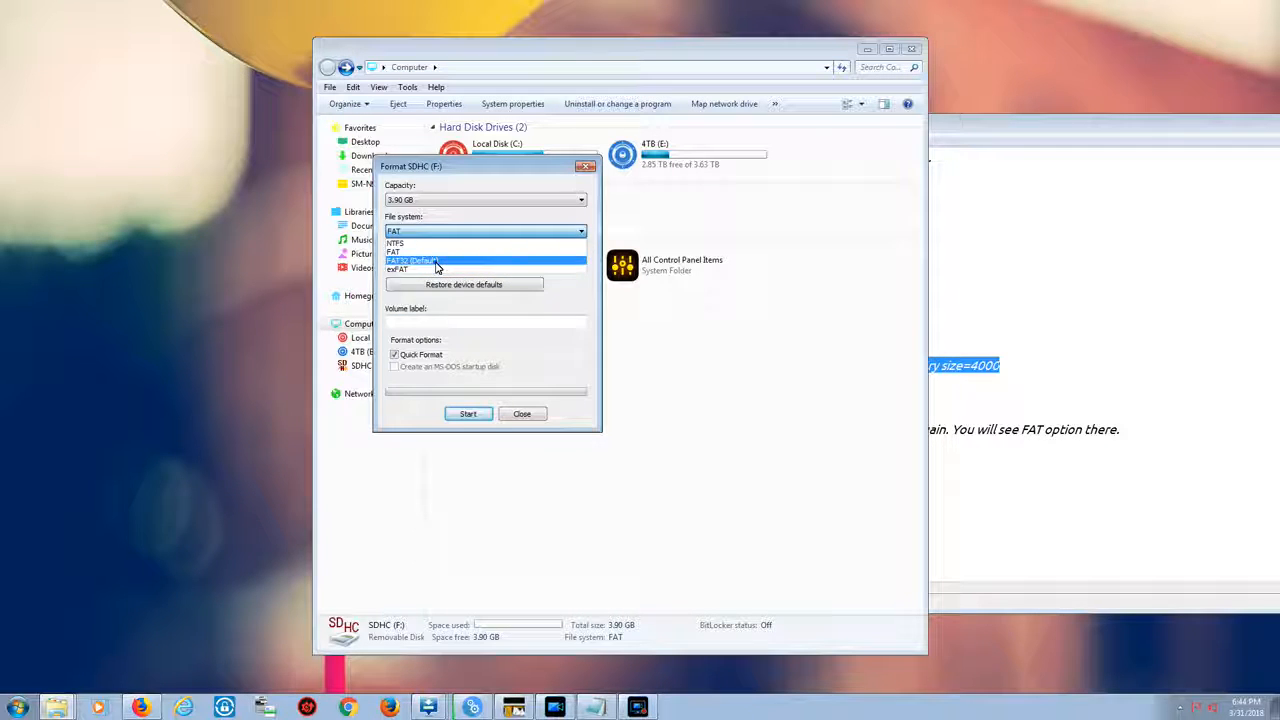
click(436, 262)
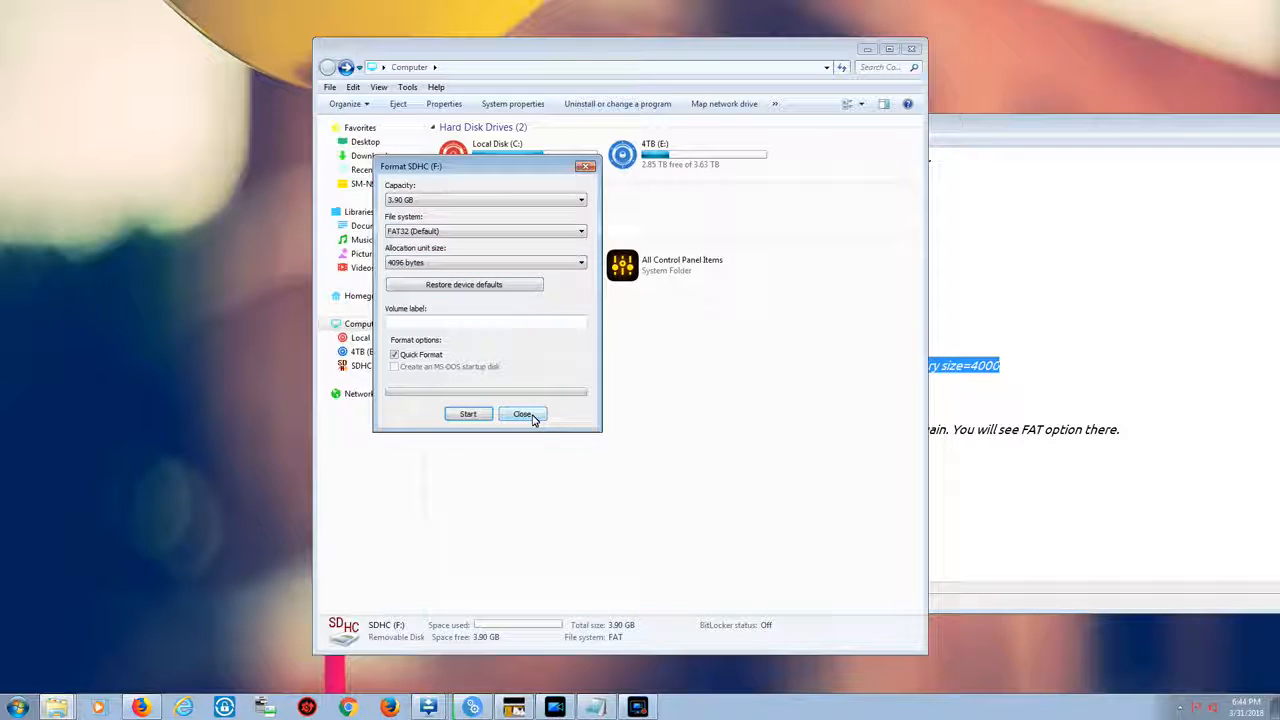
click(464, 413)
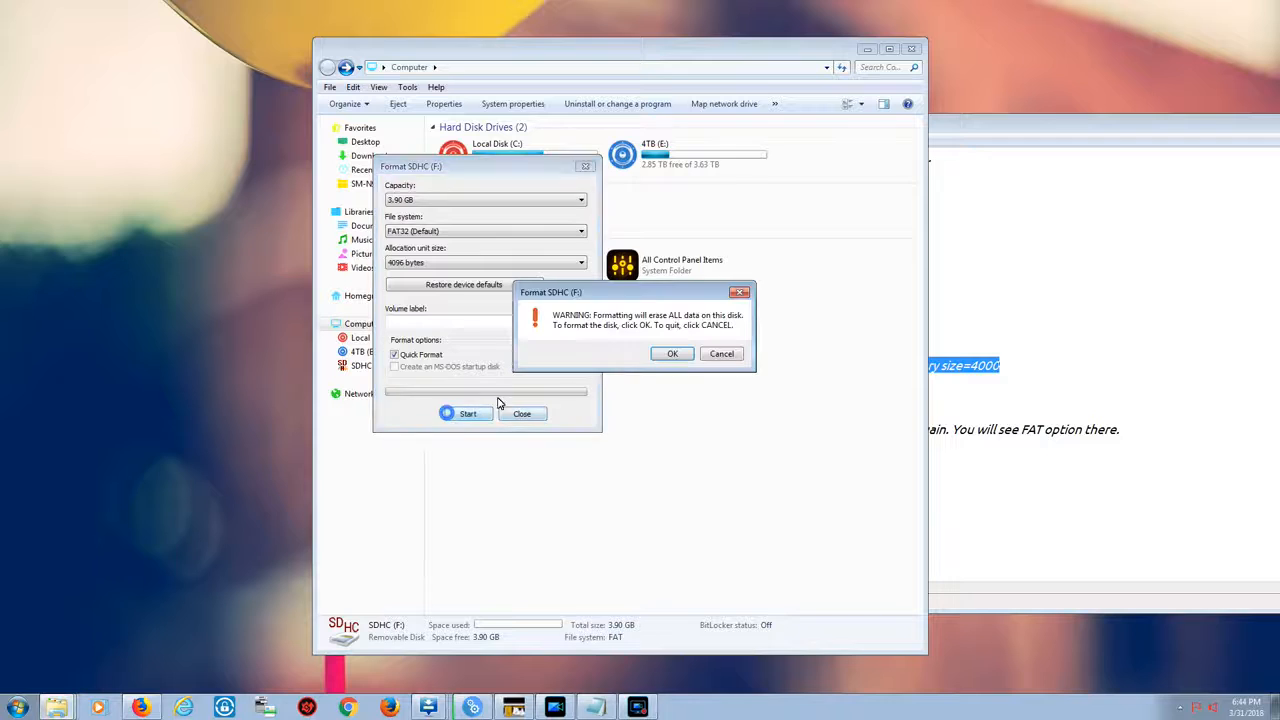
click(673, 356)
click(730, 354)
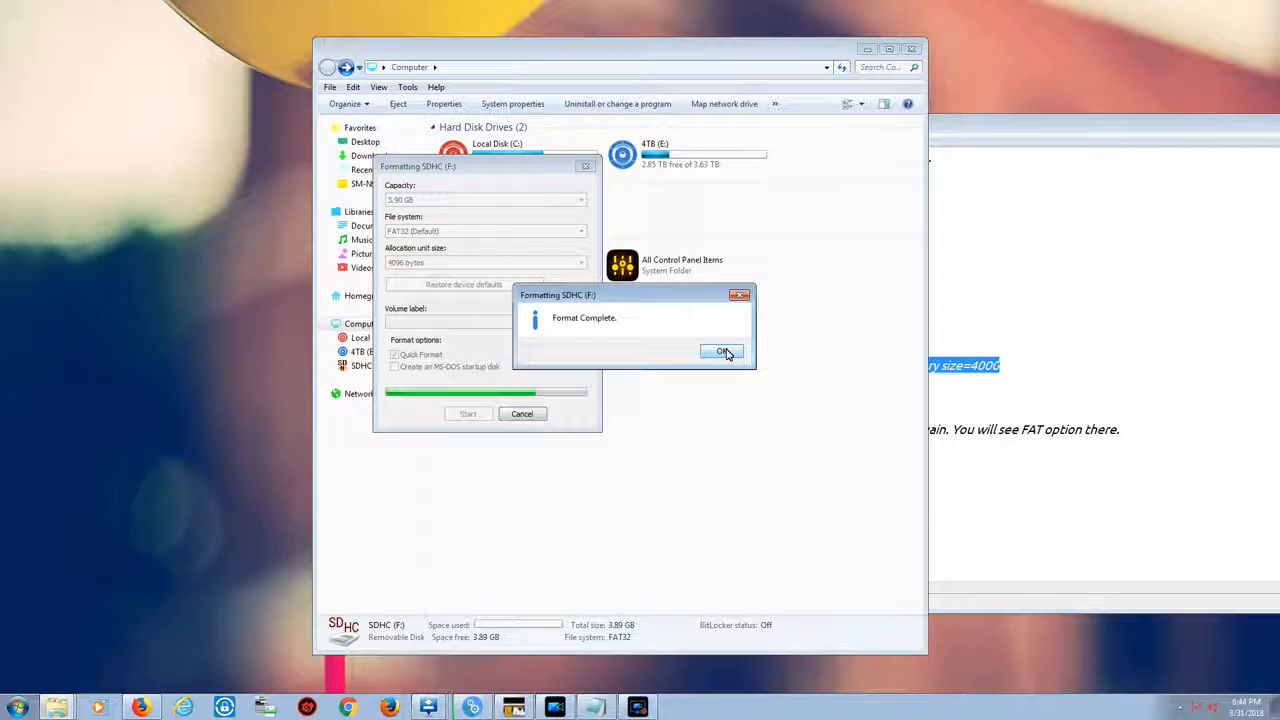
click(721, 352)
click(540, 416)
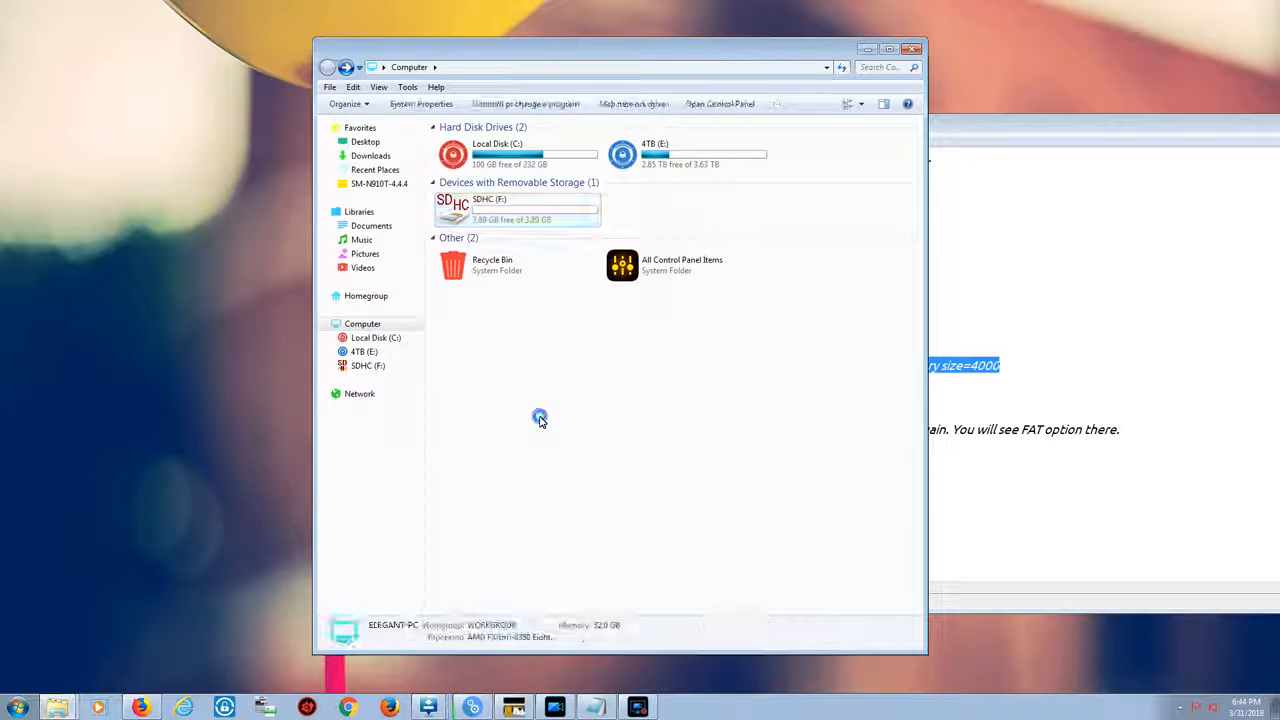
Reopen the Computer window and review the SDHC (F:) card's Properties on the General and Tools tabs
click(913, 49)
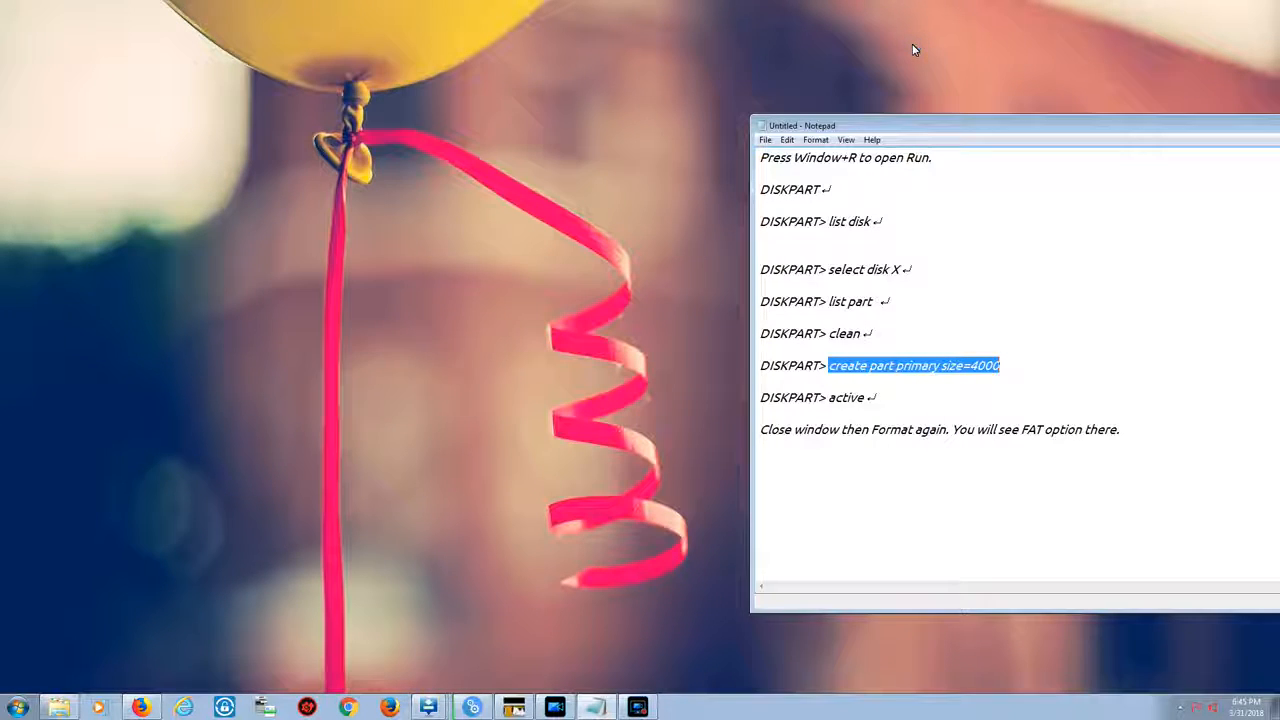
key(super+e)
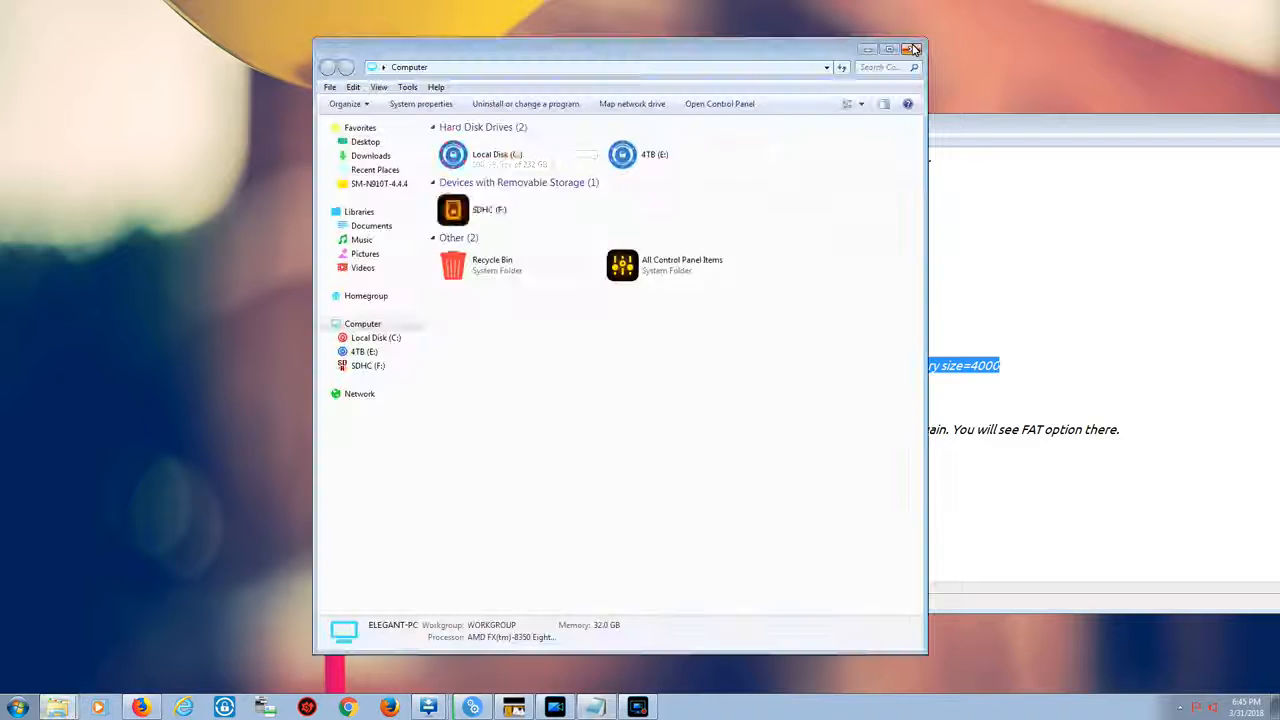
right_click(533, 211)
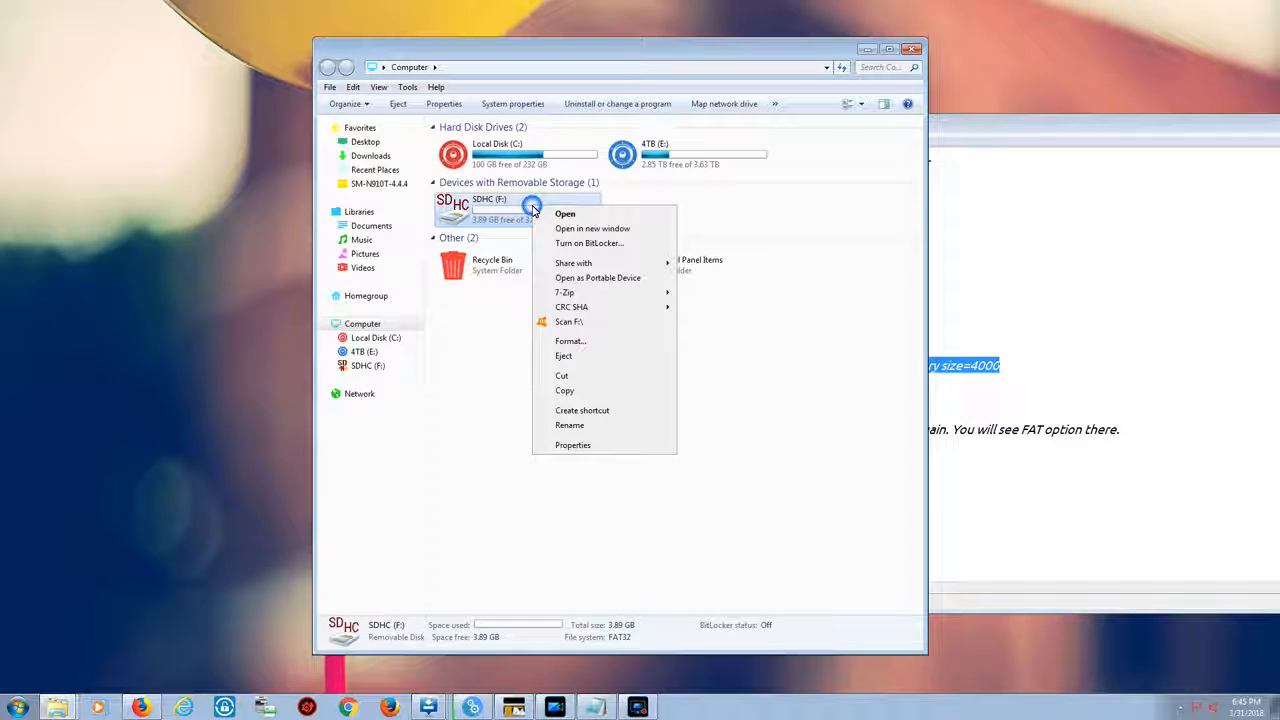
click(594, 446)
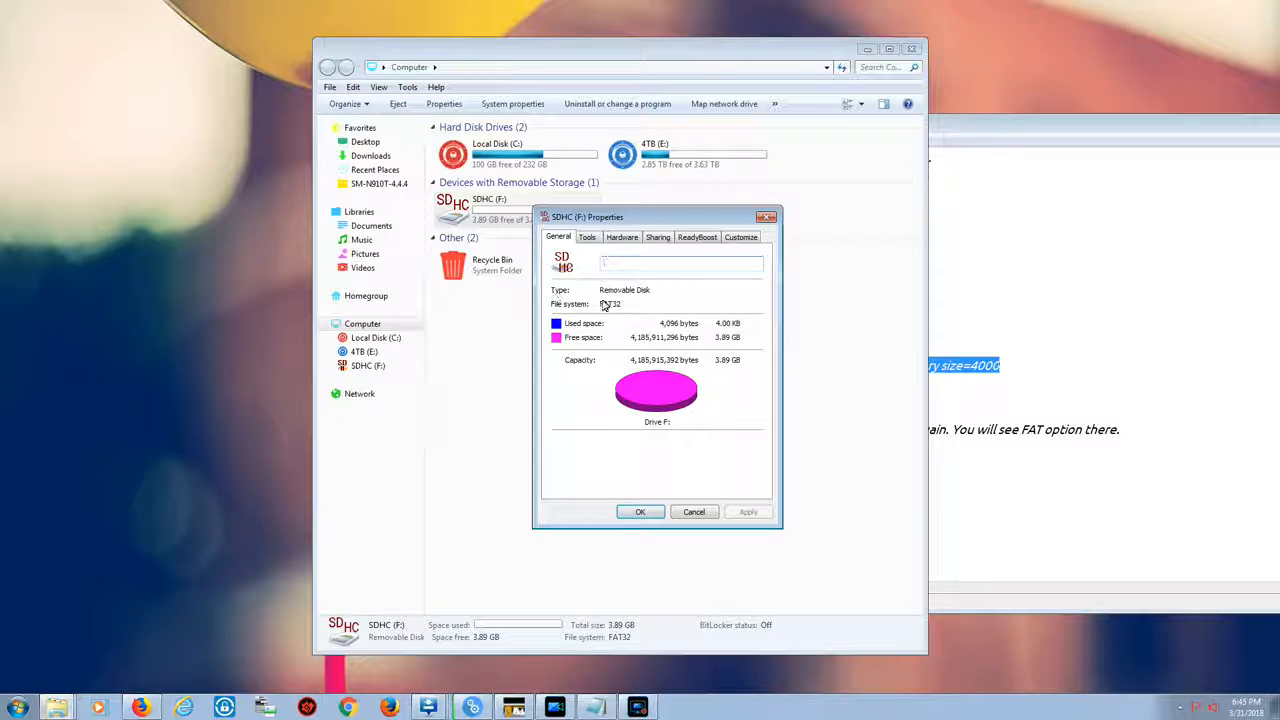
click(587, 237)
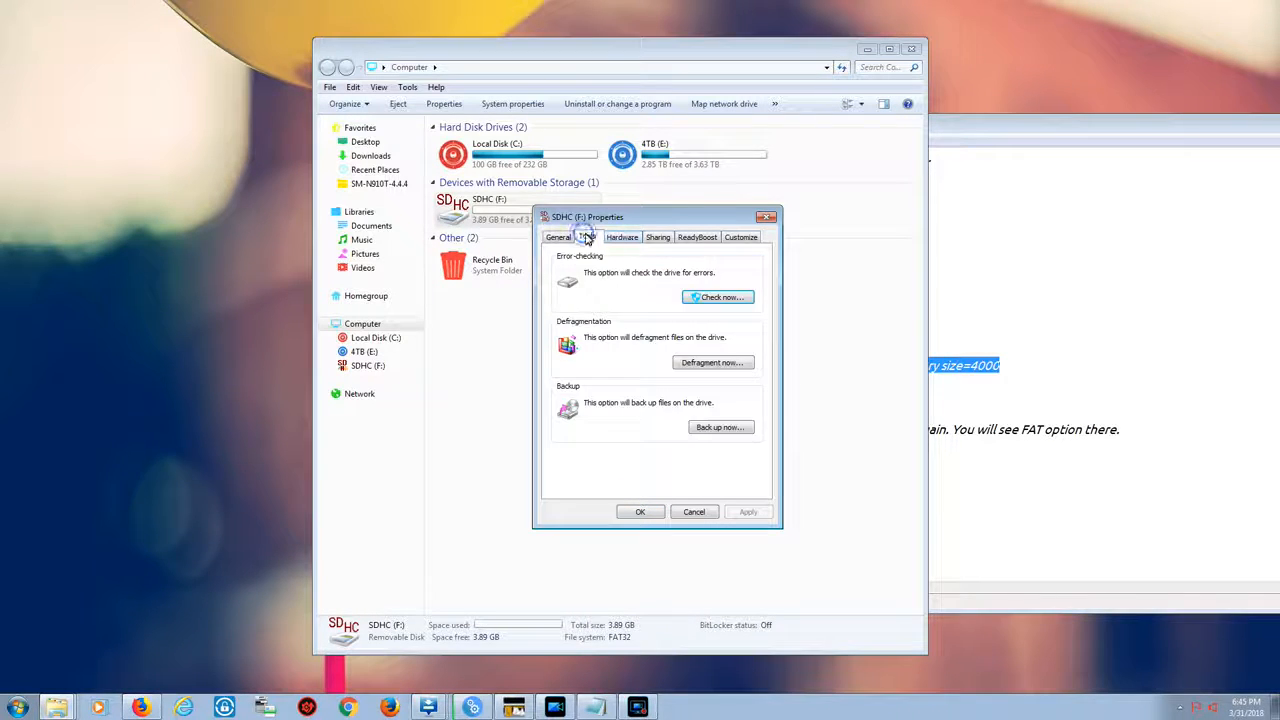
click(558, 237)
click(692, 512)
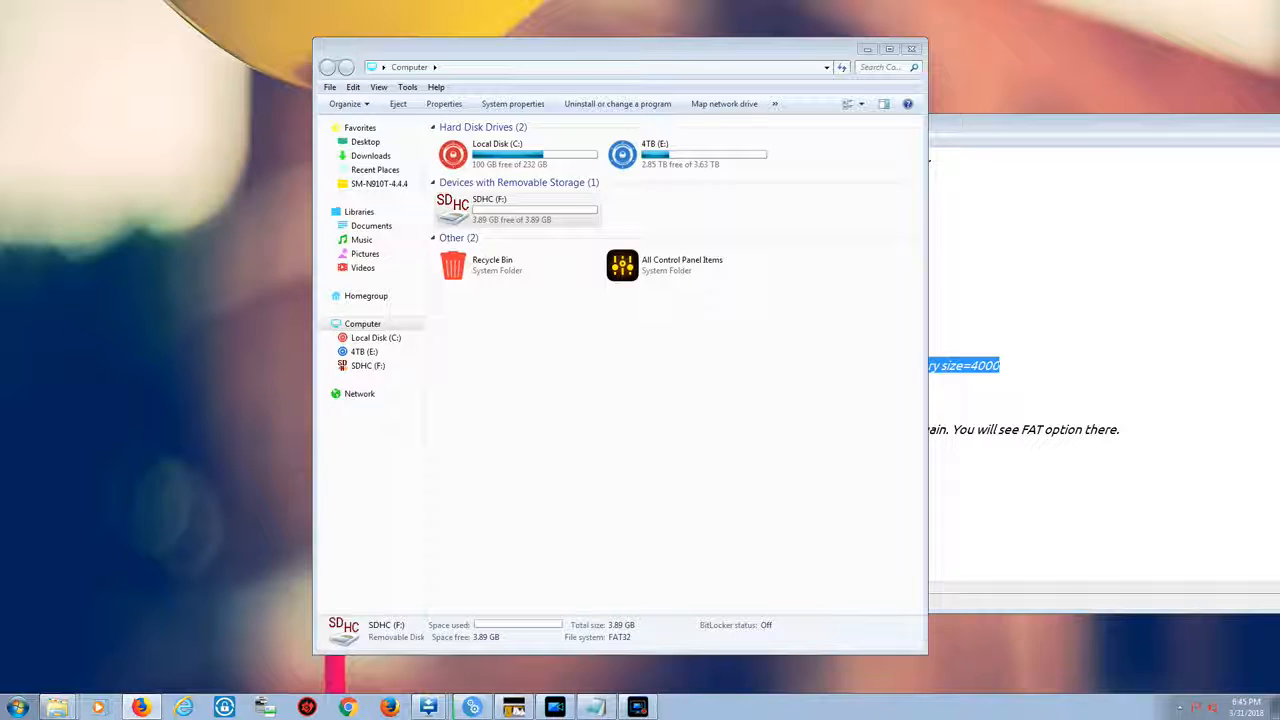
click(544, 521)
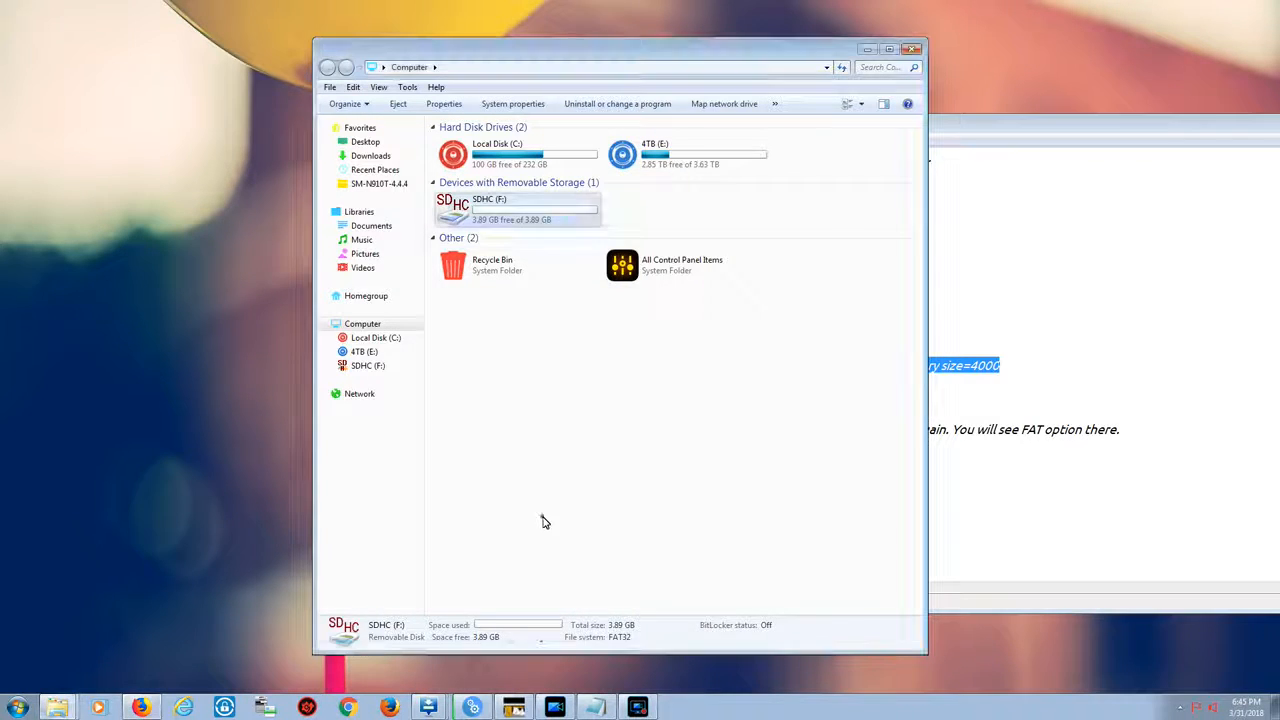
click(544, 521)
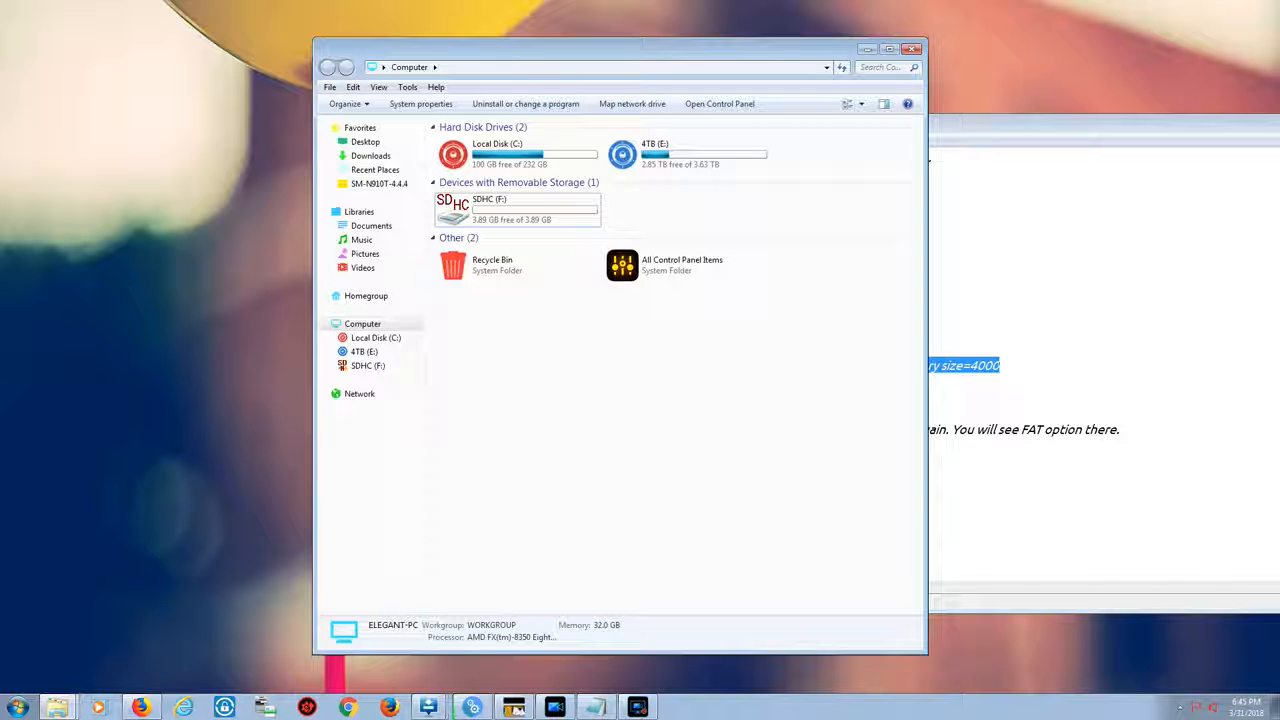
Launch diskpart from the Run dialog and list the computer's disks
key(super+r)
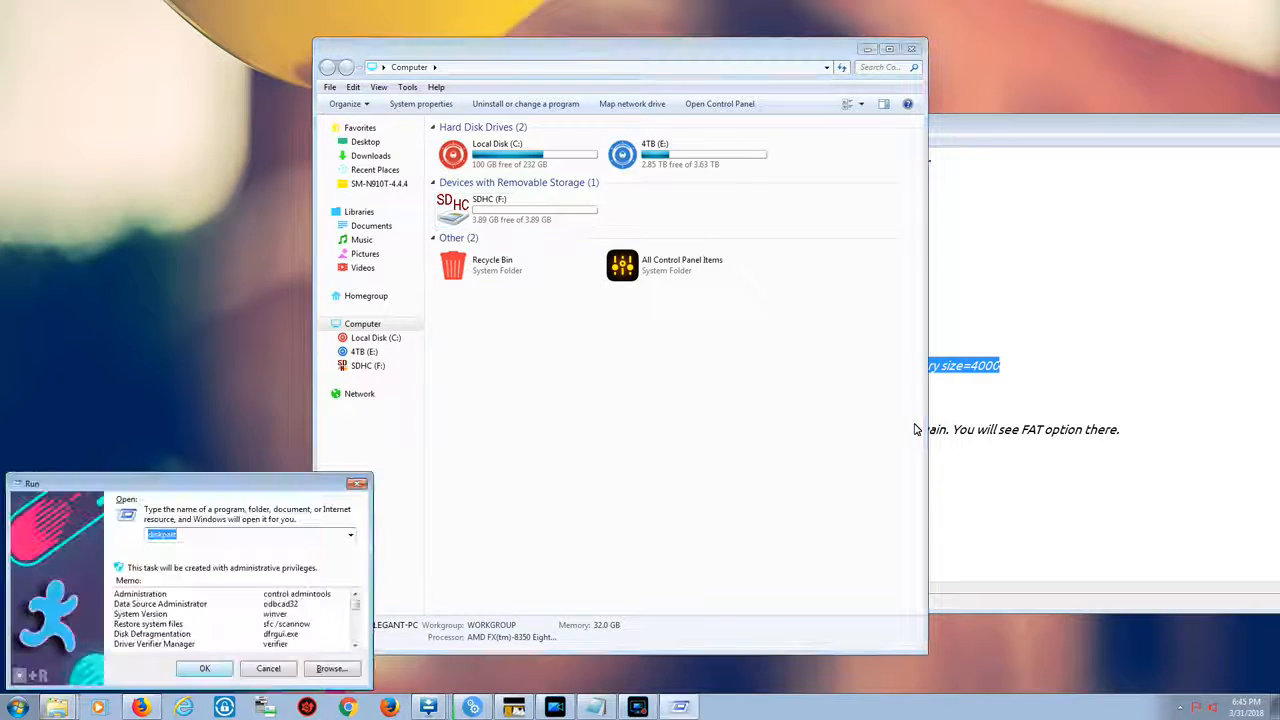
click(203, 671)
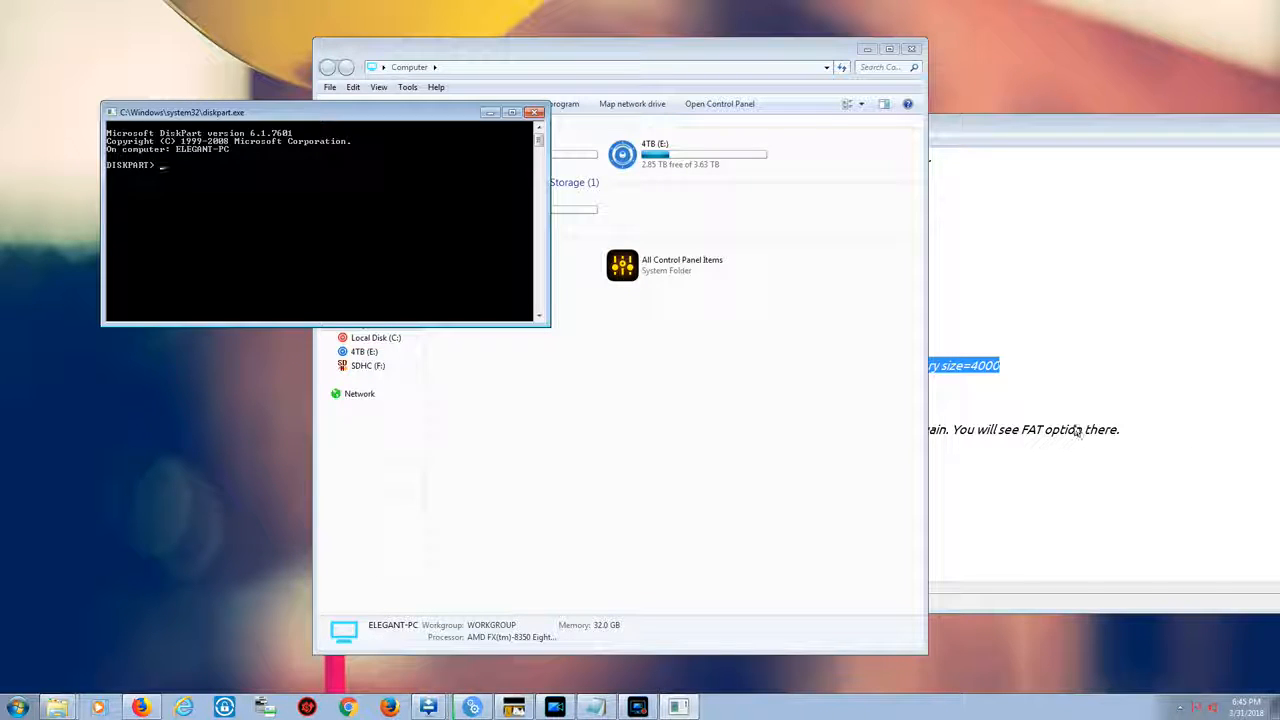
text(list disk)
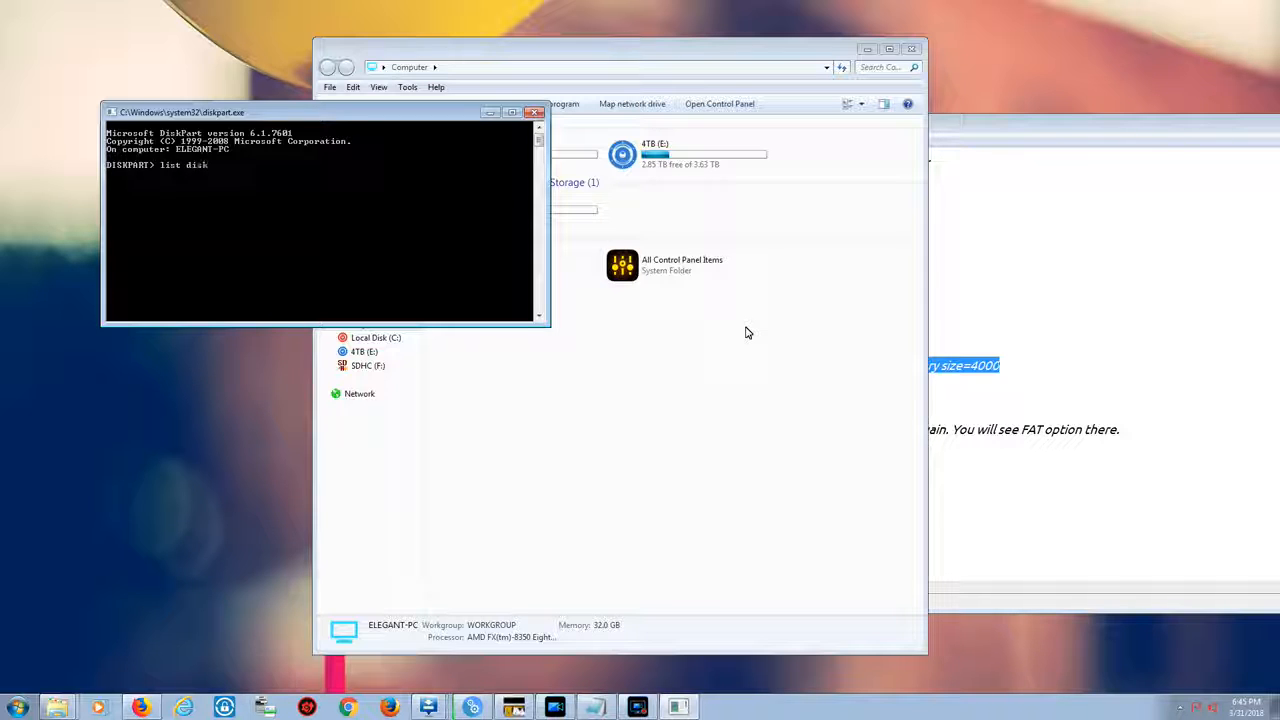
key(Return)
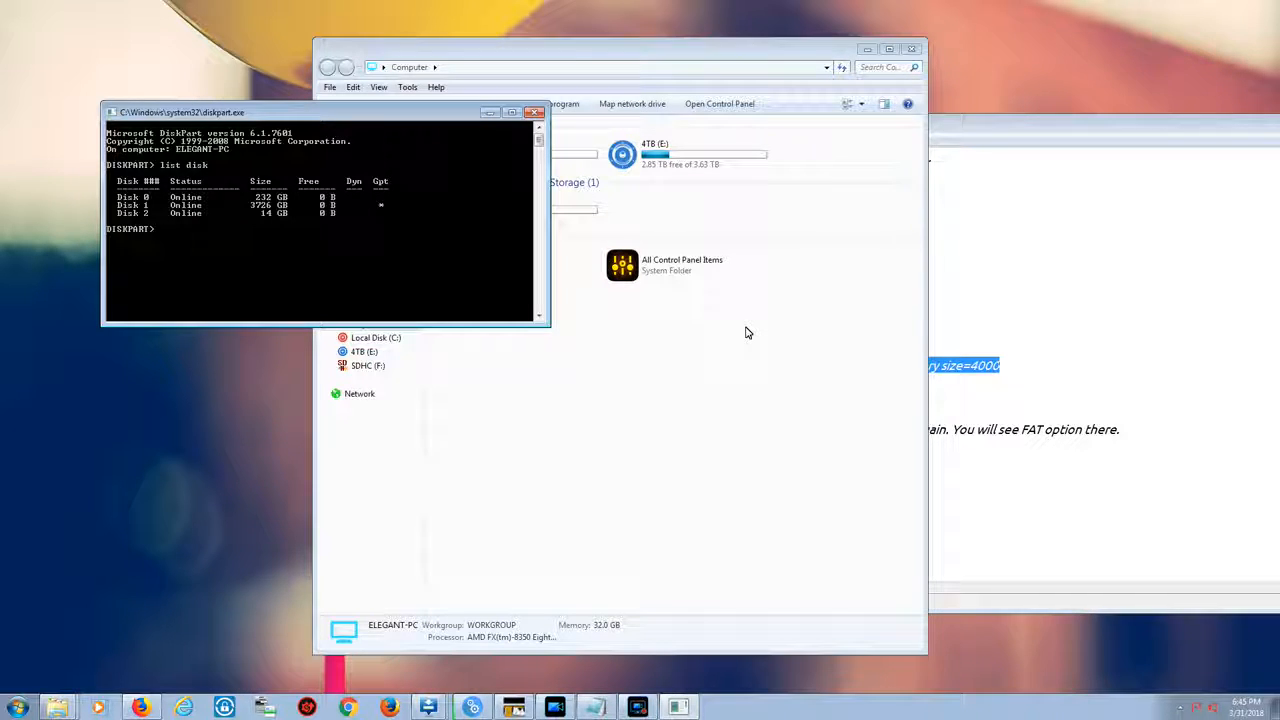
text(disk )
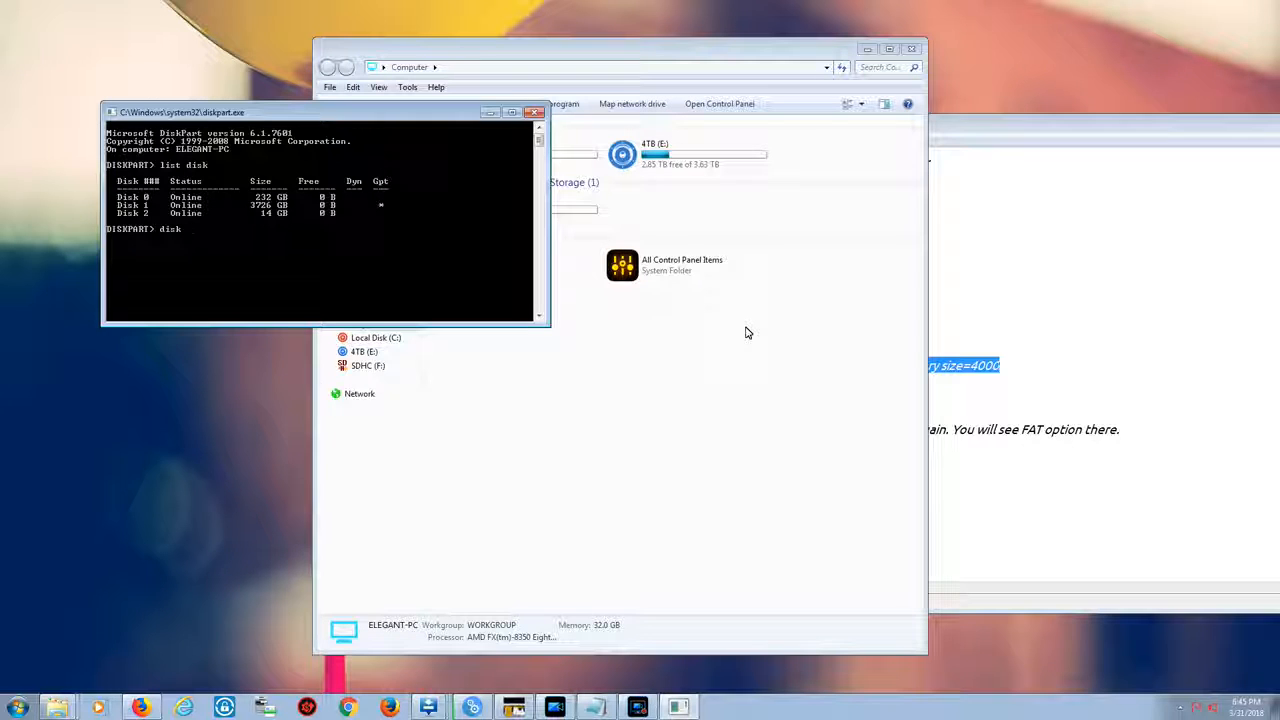
text(3)
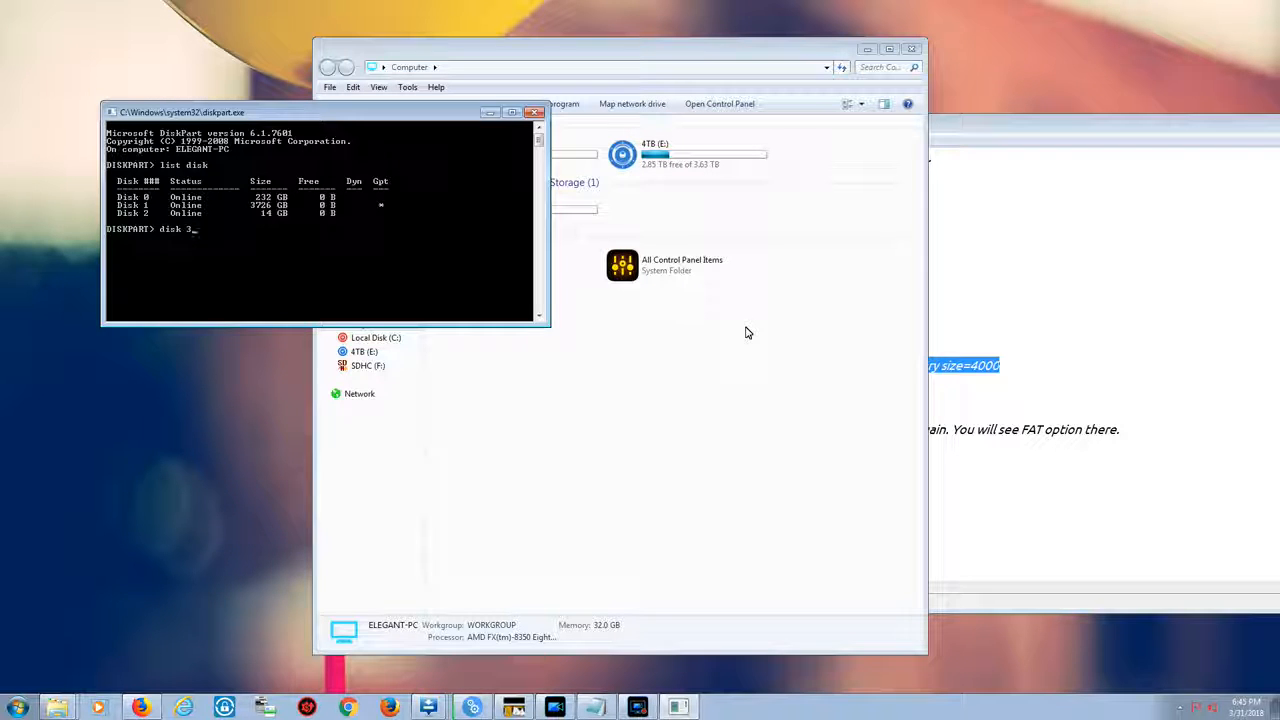
key(Return)
Select disk 2, the SD card, in diskpart
text(list)
key(BackSpace)
key(BackSpace)
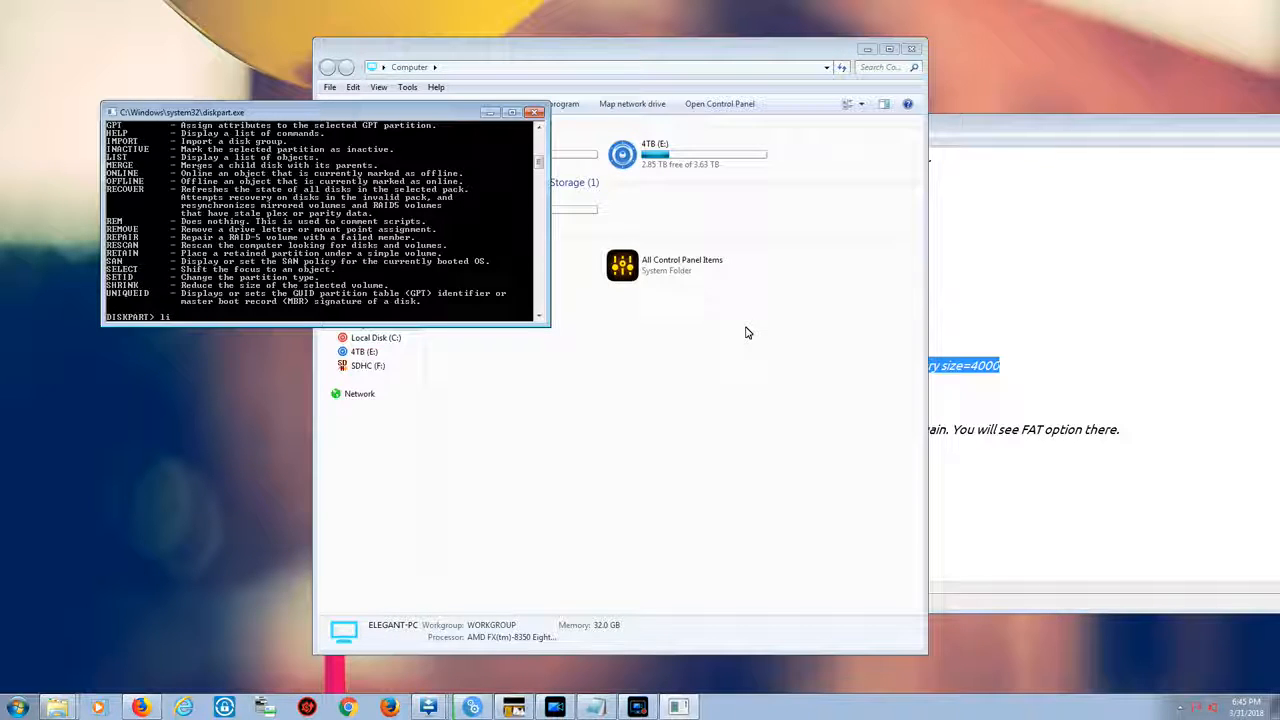
text(ect disk 2)
key(Return)
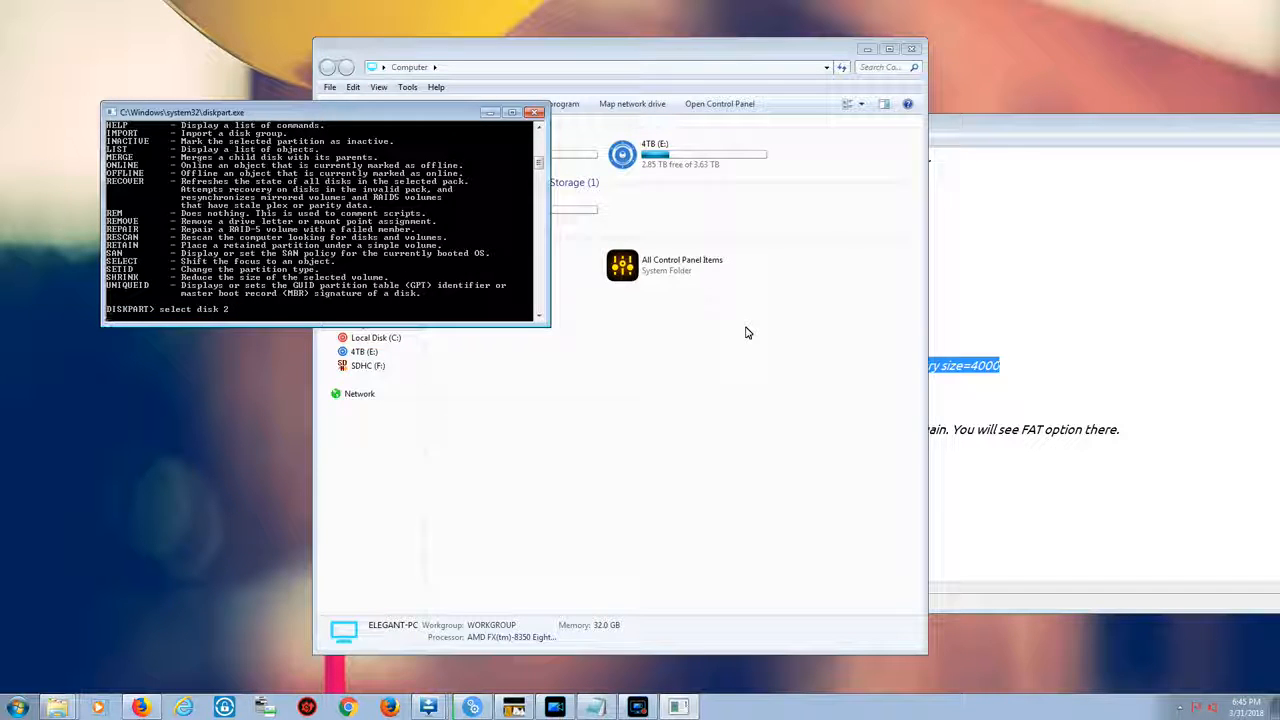
List the selected disk's partitions and clean the disk
text(list partitio)
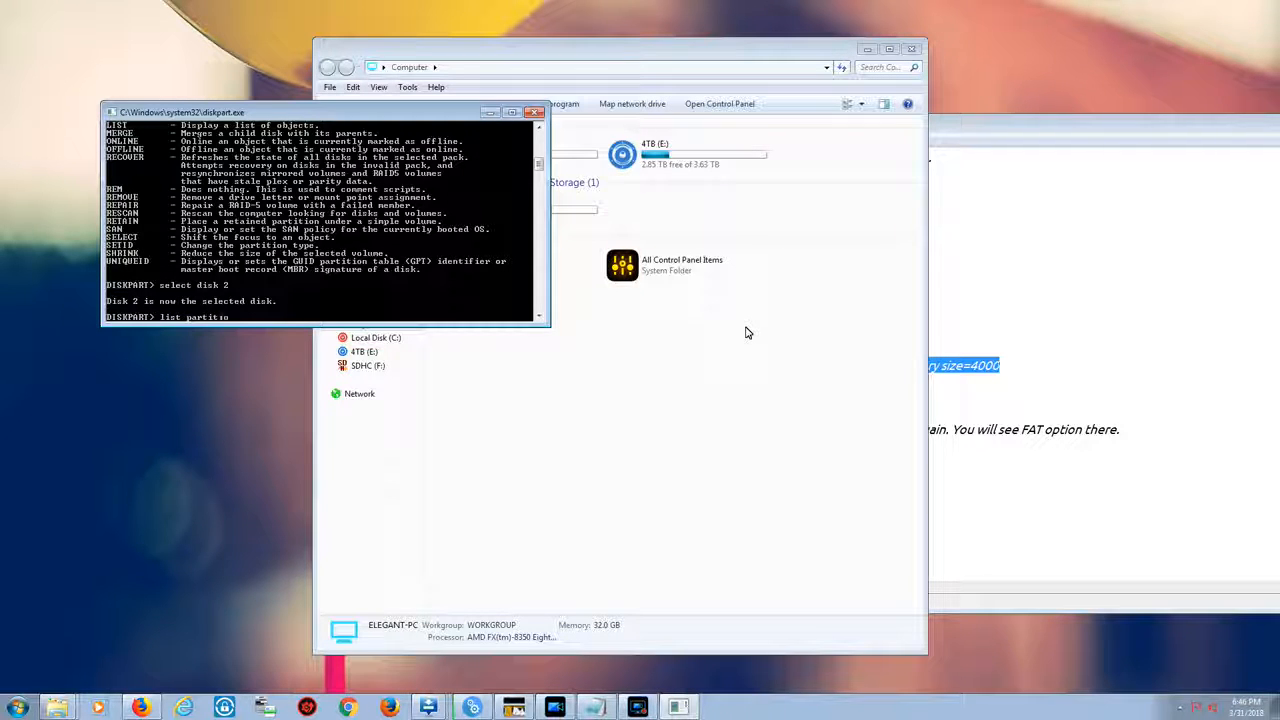
text(n)
key(Return)
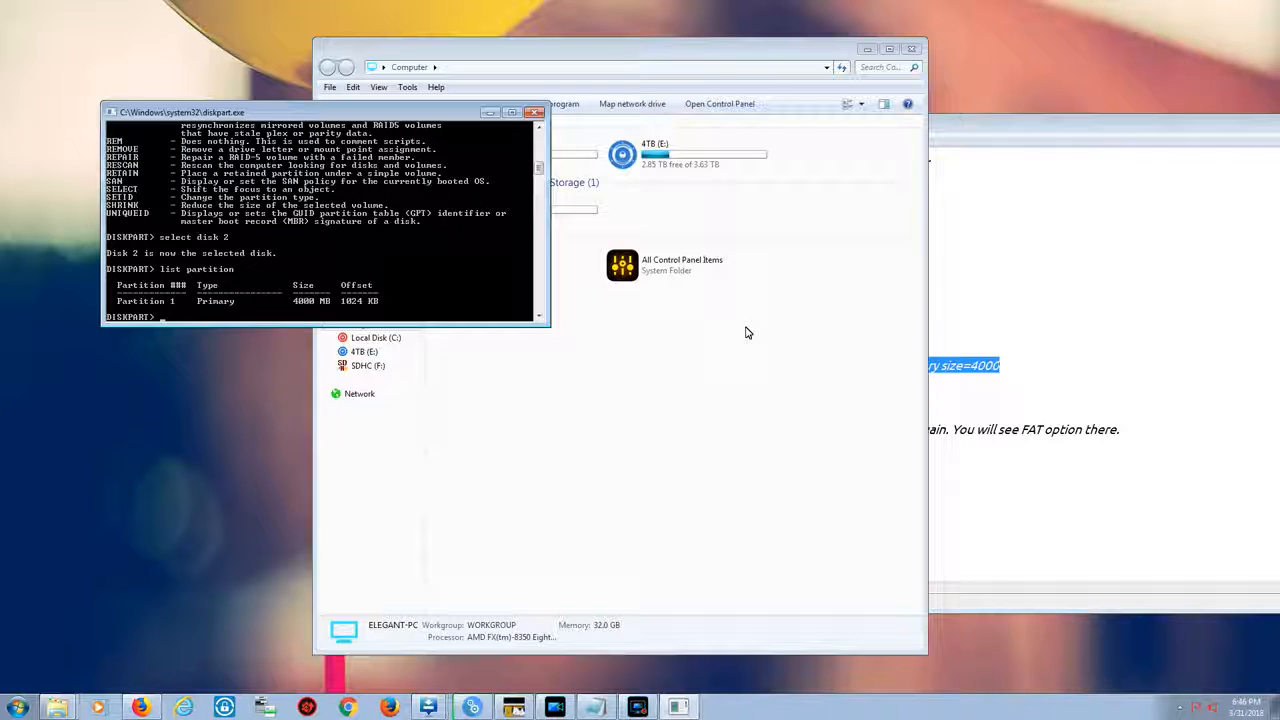
text(lean)
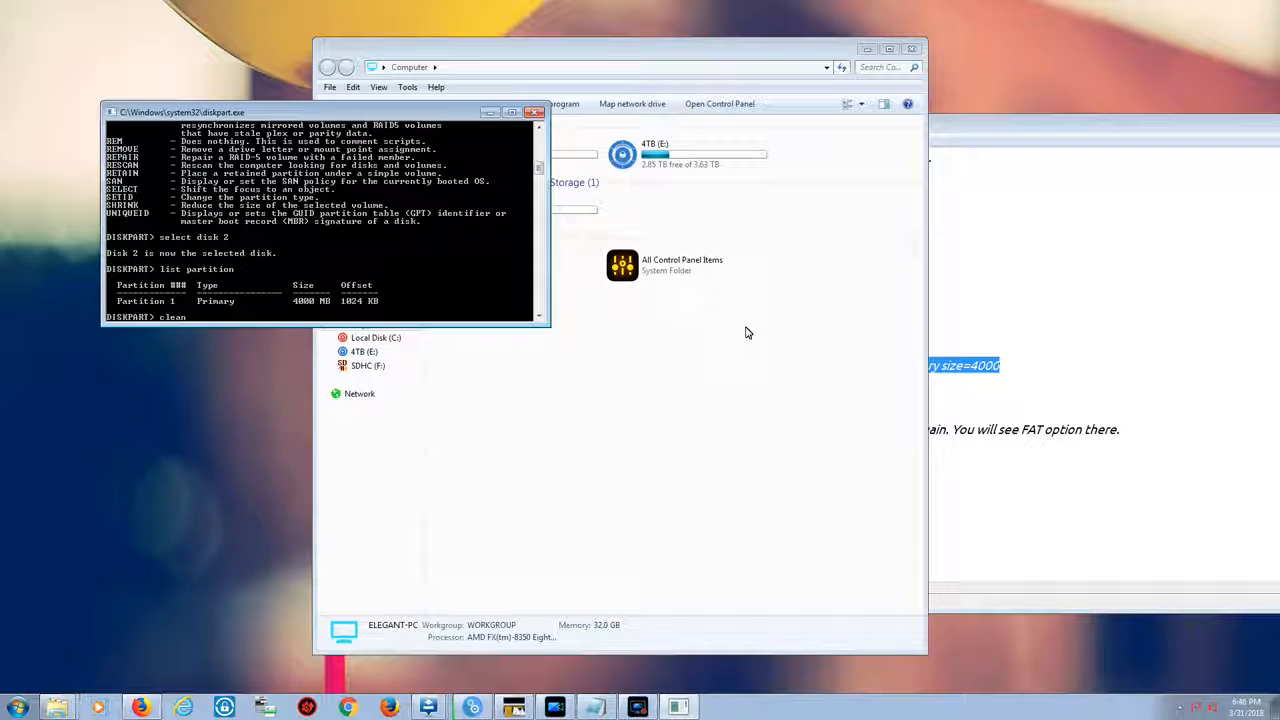
key(Return)
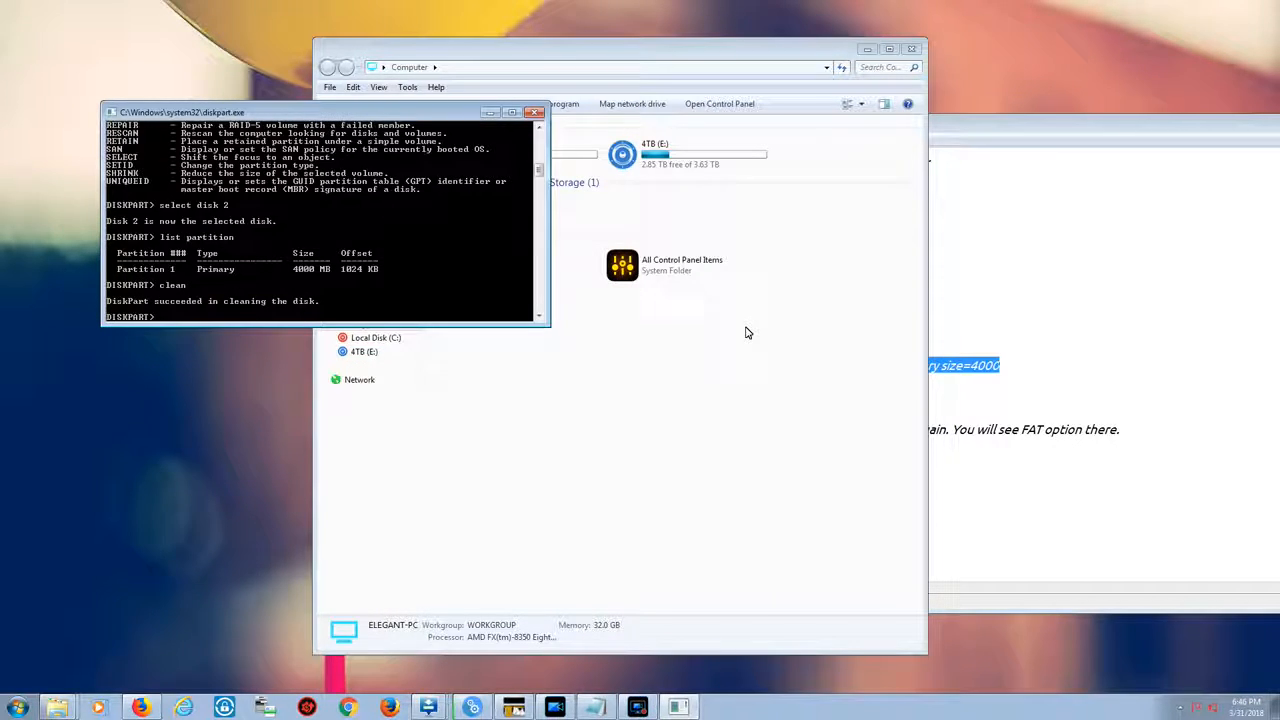
List the partitions again and create a primary partition on the cleaned disk
text(list partition)
key(Return)
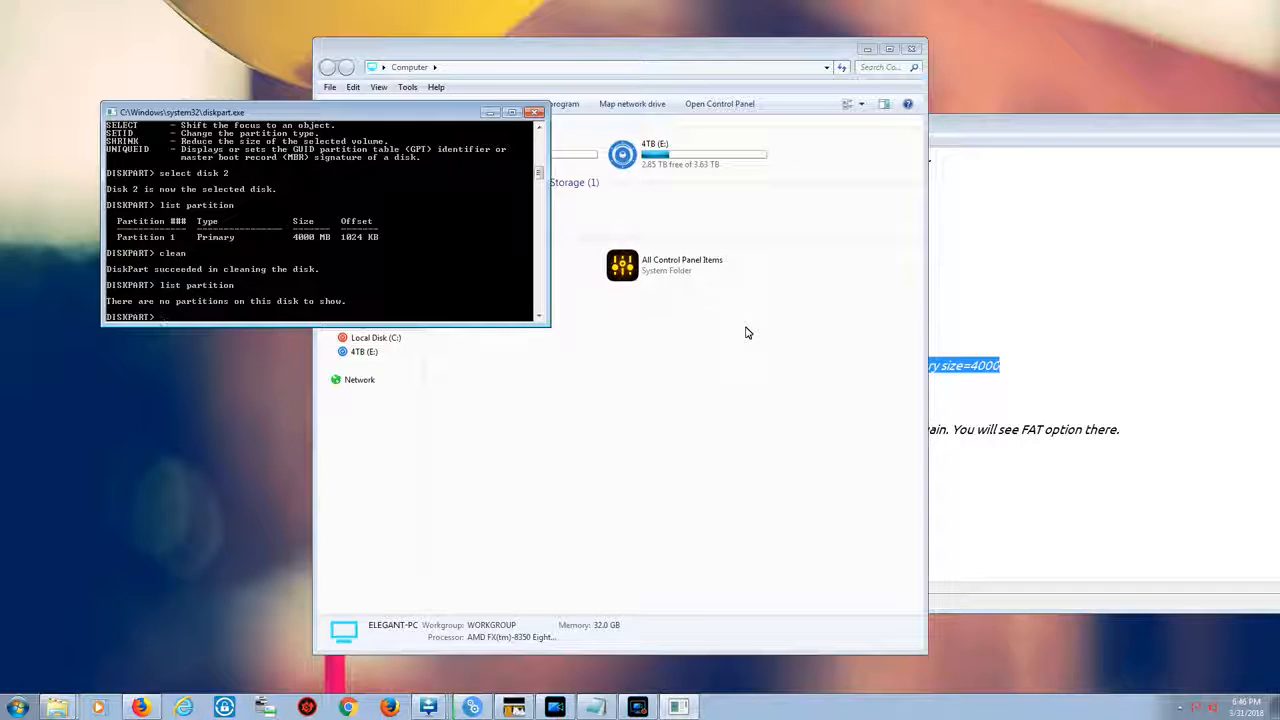
text(create partition primary)
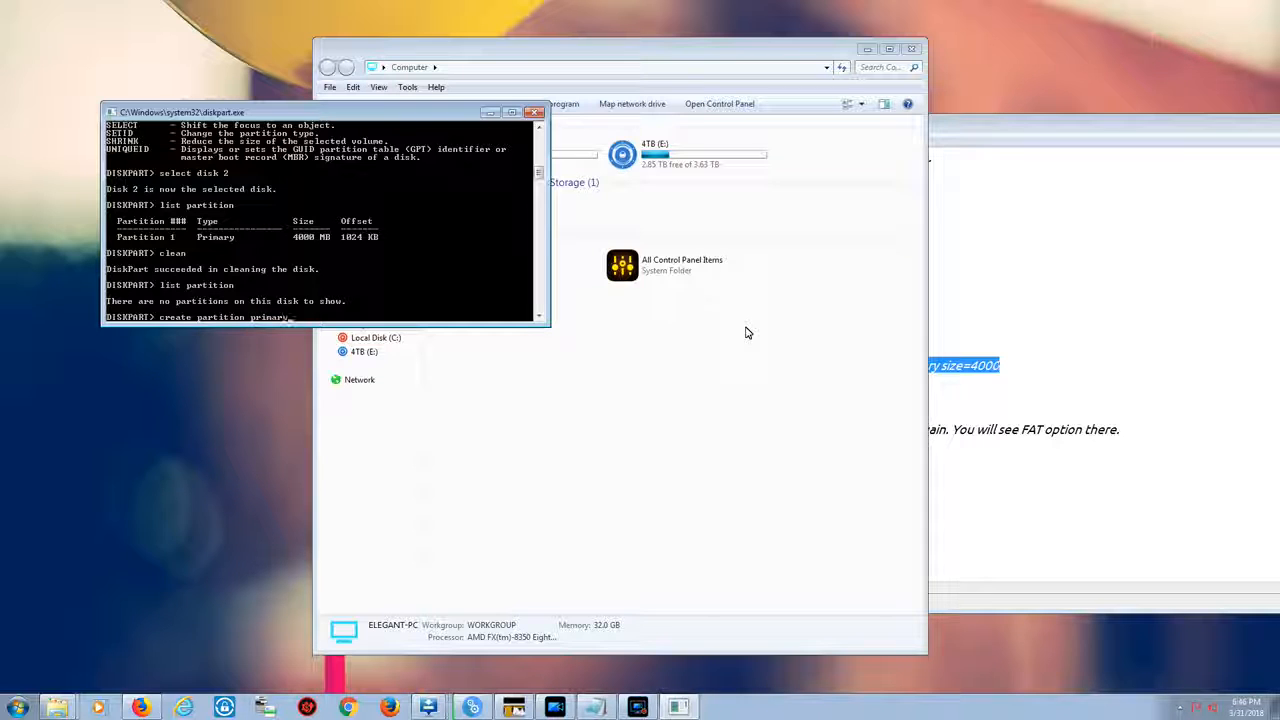
key(Return)
List the partitions and quick-format the new partition with fs=fat32
text(list)
text(partition)
key(Return)
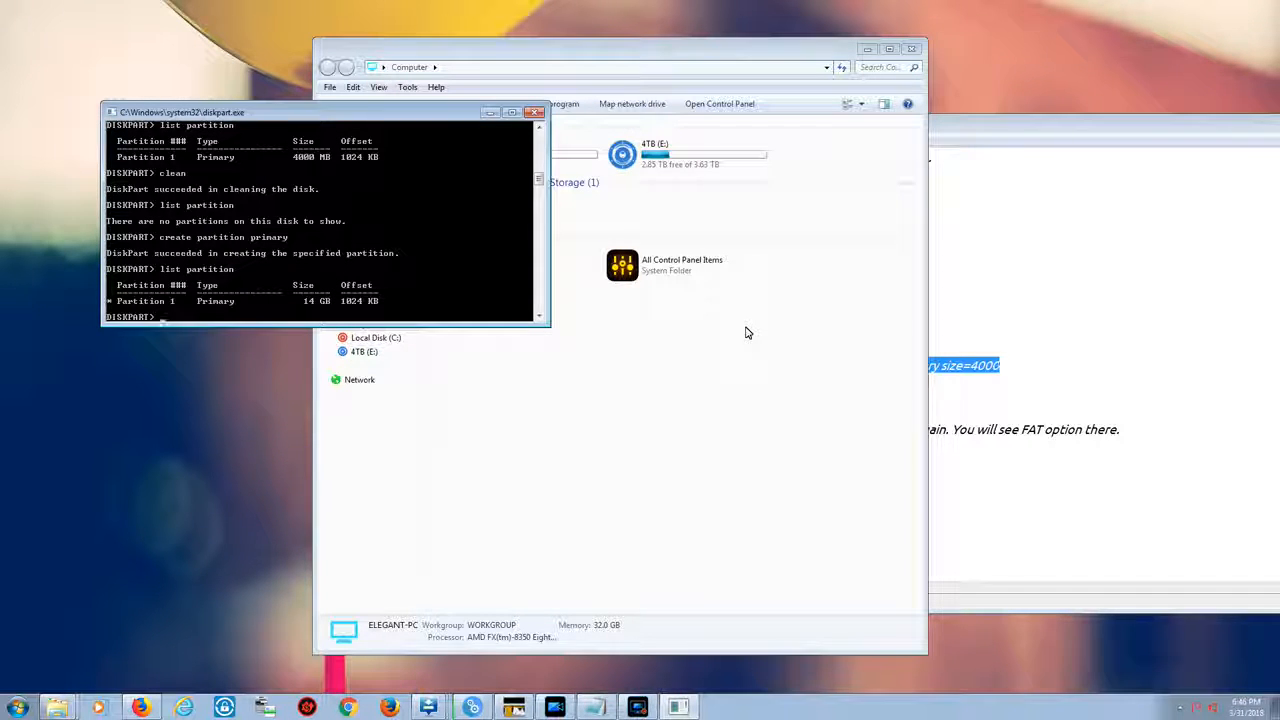
text(format fs)
text(=fat32)
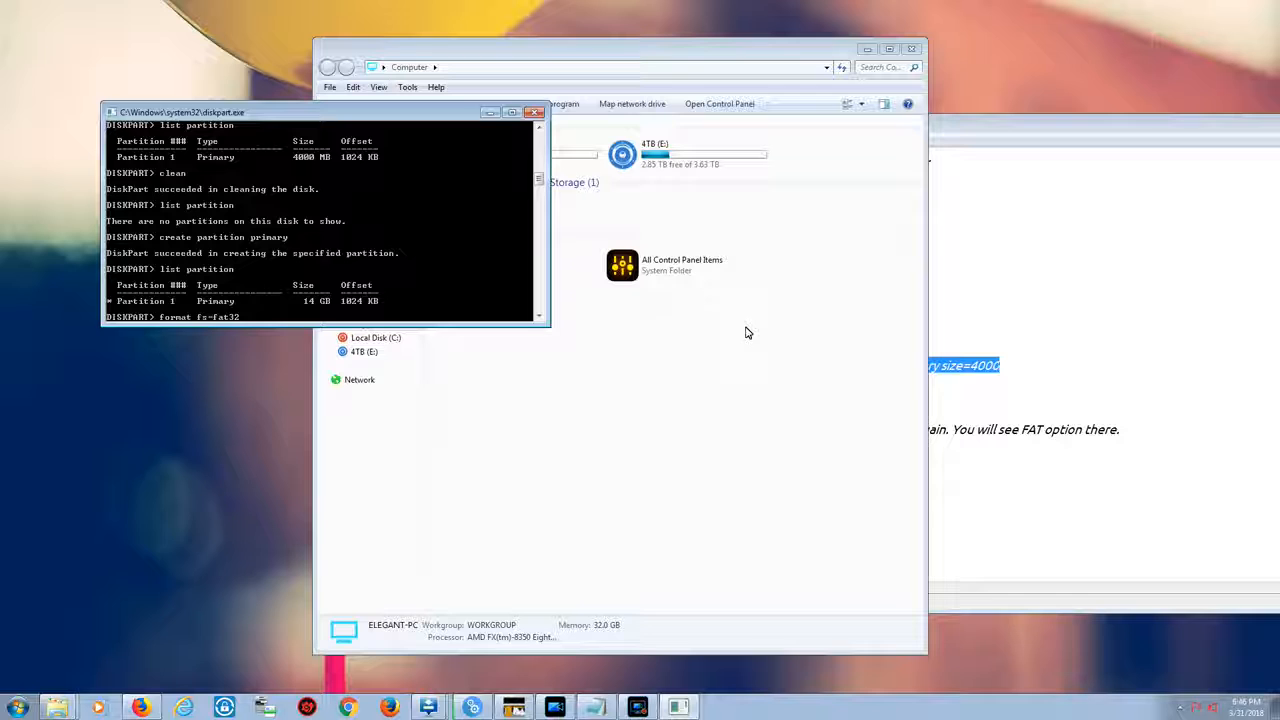
text( quick)
key(Return)
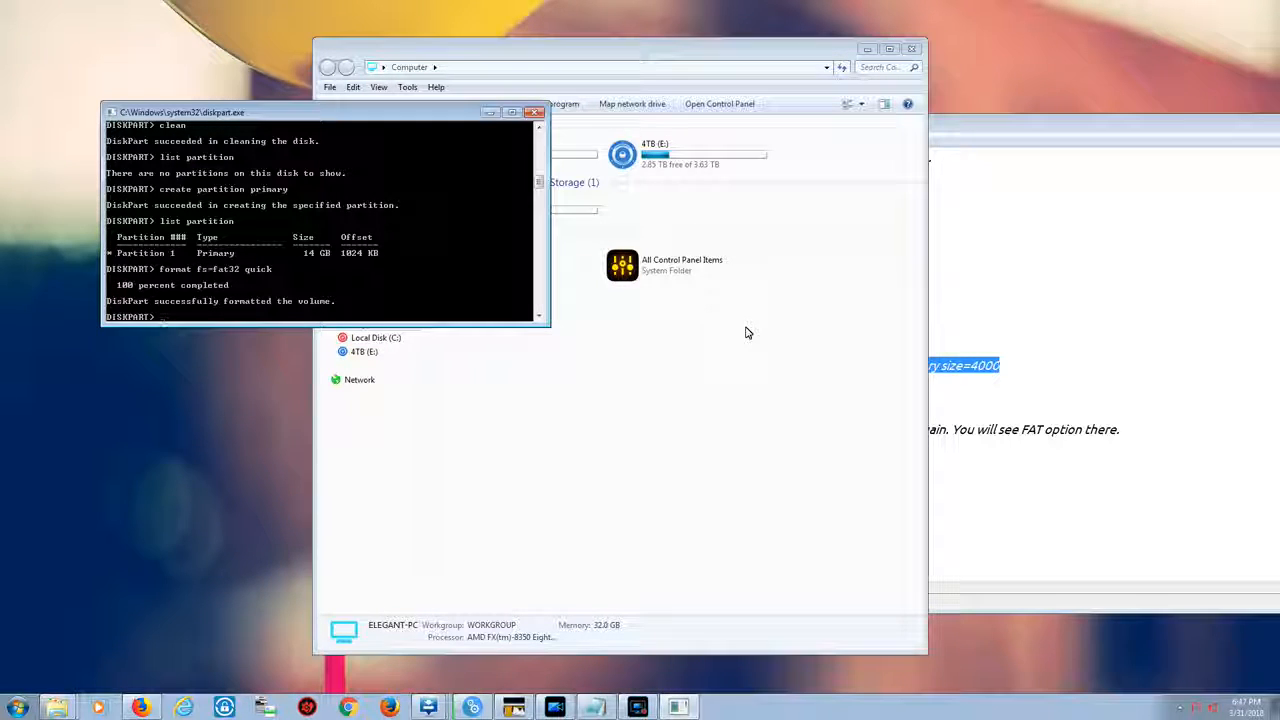
List the partitions once more and select the SDHC (F:) card in Computer to review its details
text(list )
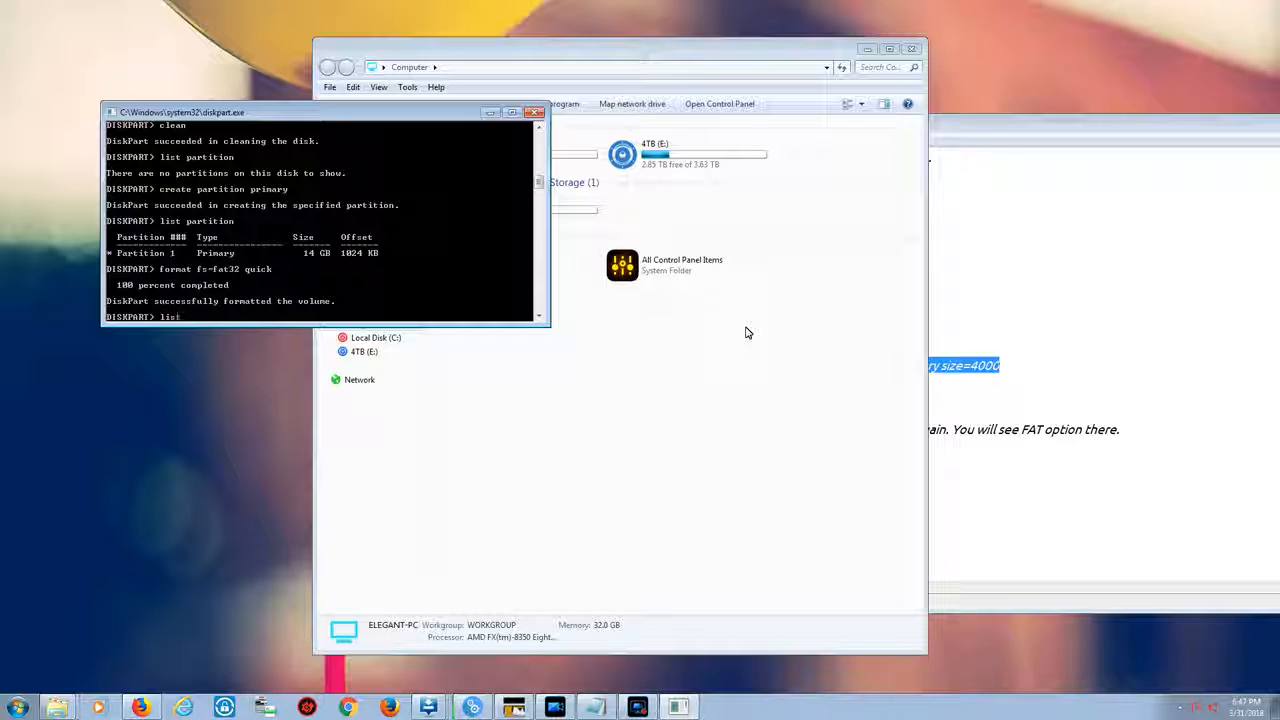
text(partit)
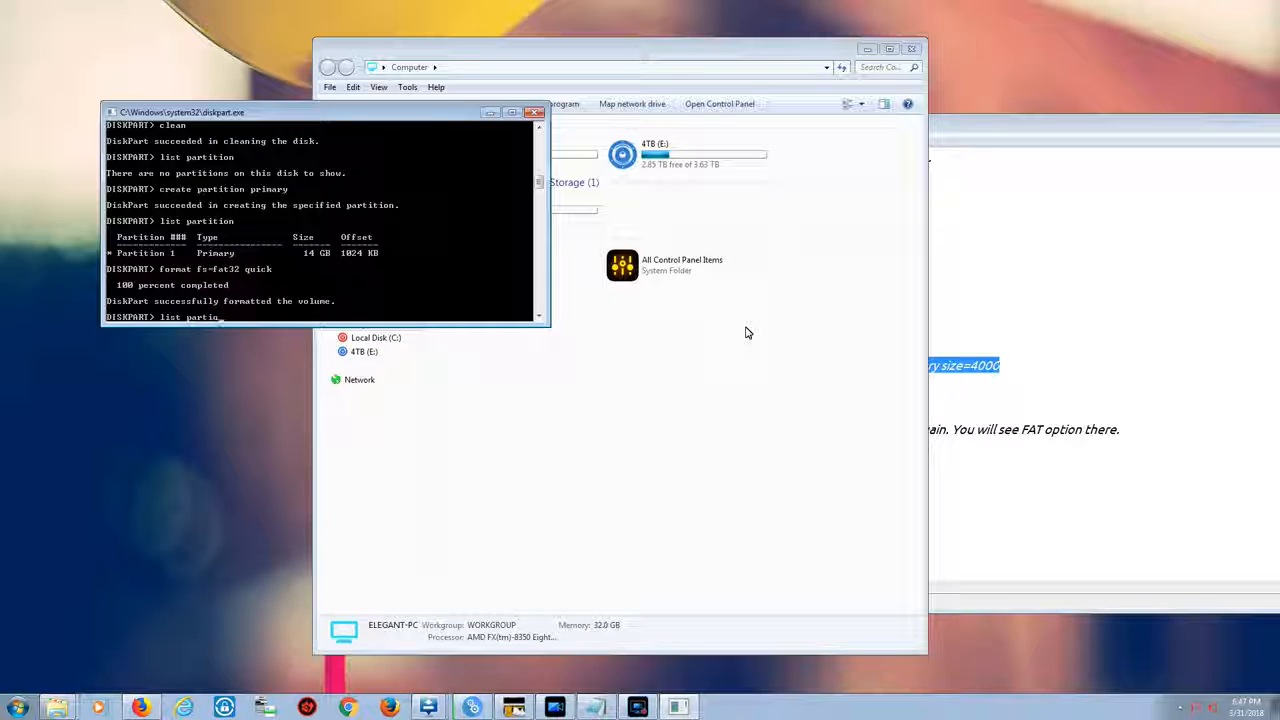
text(ion)
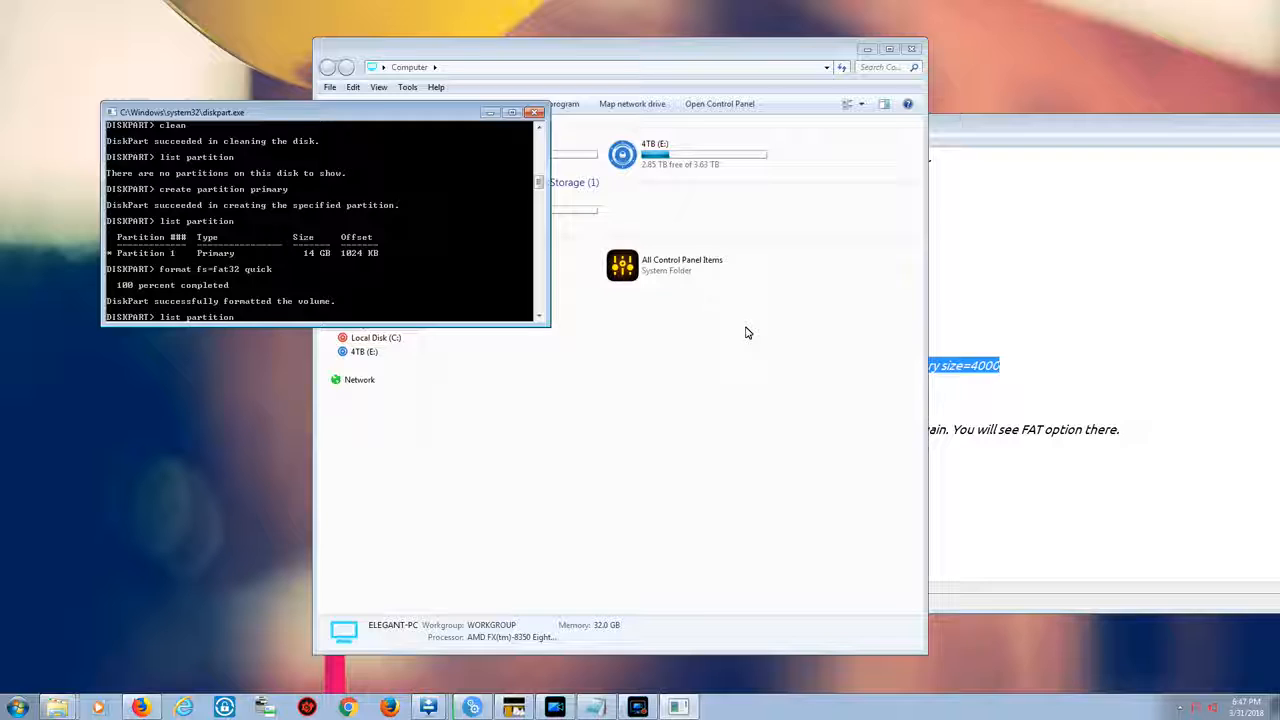
key(Return)
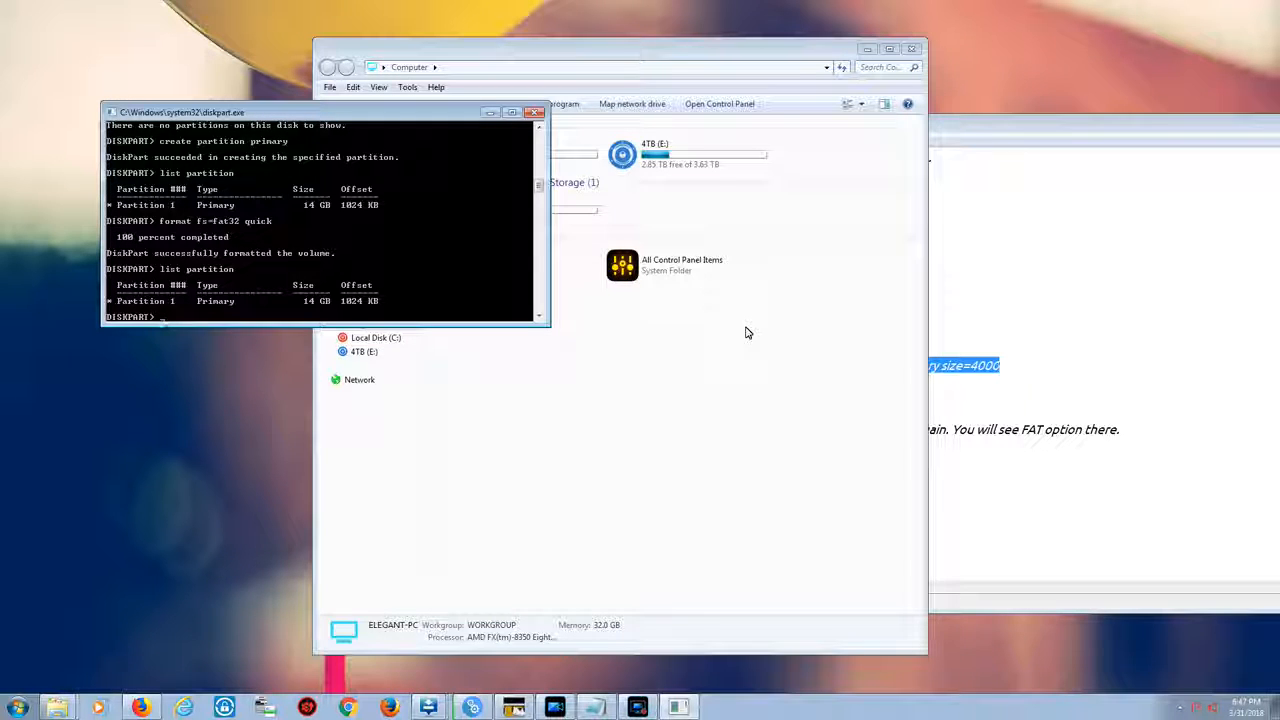
click(654, 488)
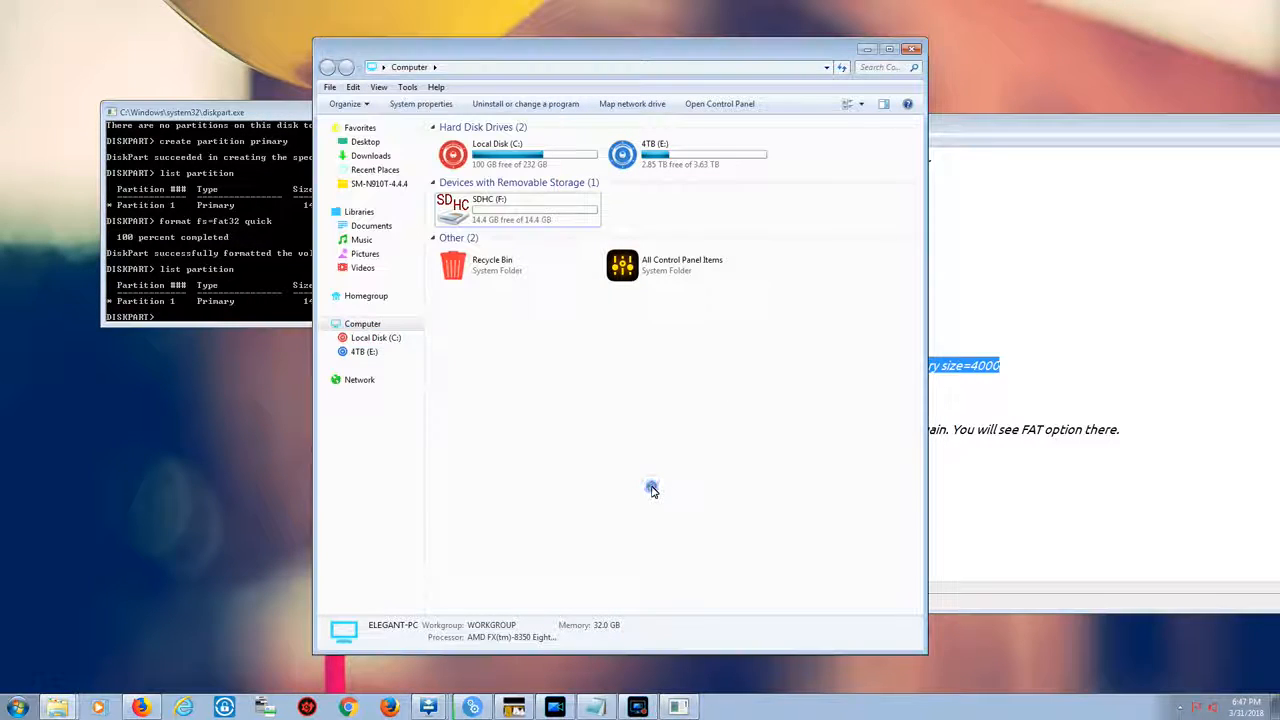
click(507, 218)
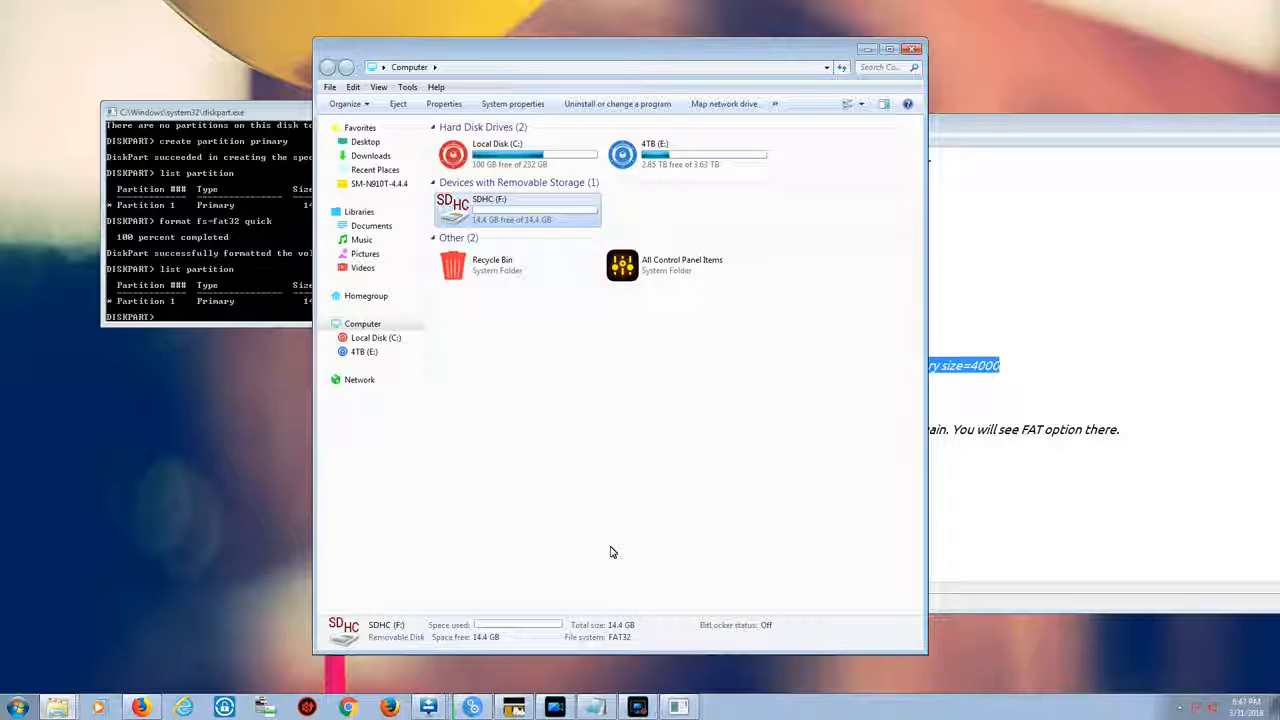